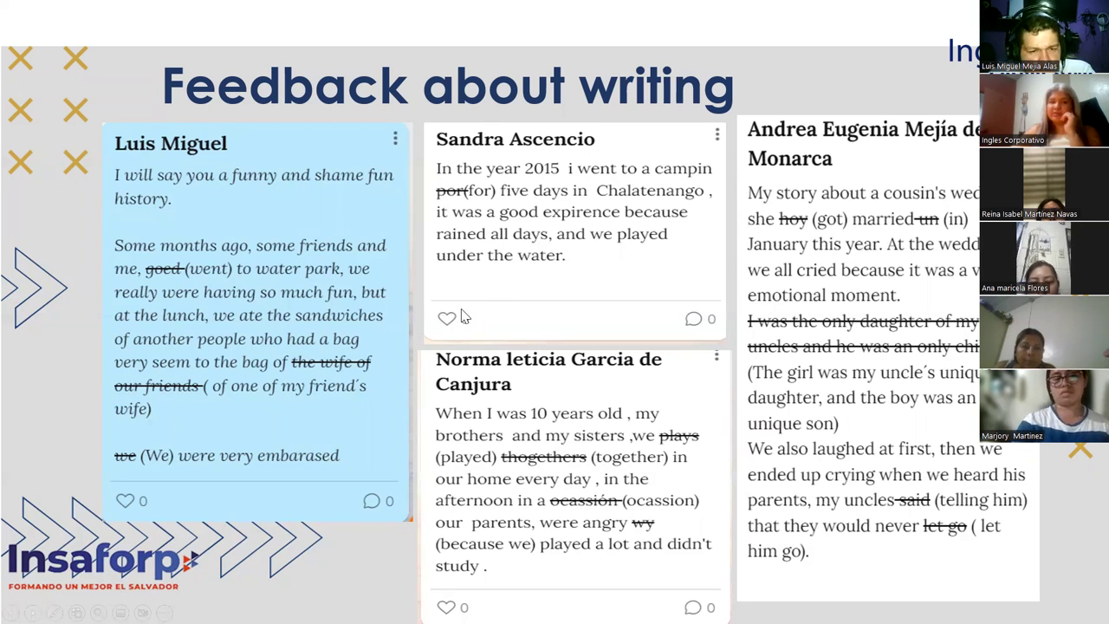
Finish the slide show and go back through the deck to slide 10, the Ricky Martin events exercise.
{"action": "left_click", "coordinate": [727, 423]}
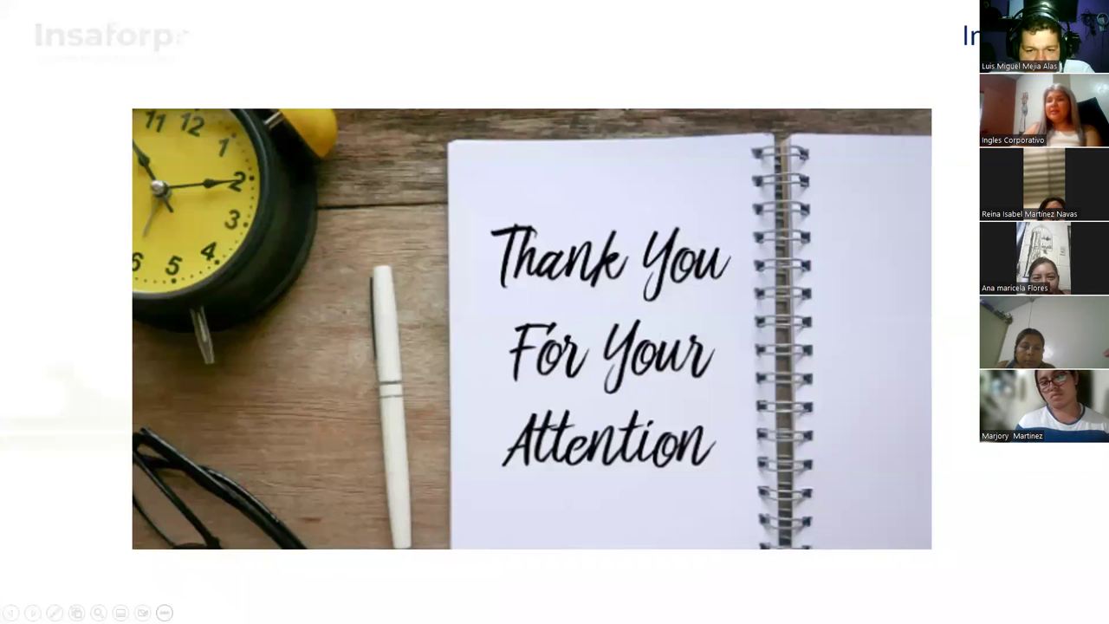
{"action": "left_click", "coordinate": [314, 560]}
{"action": "left_click", "coordinate": [422, 479]}
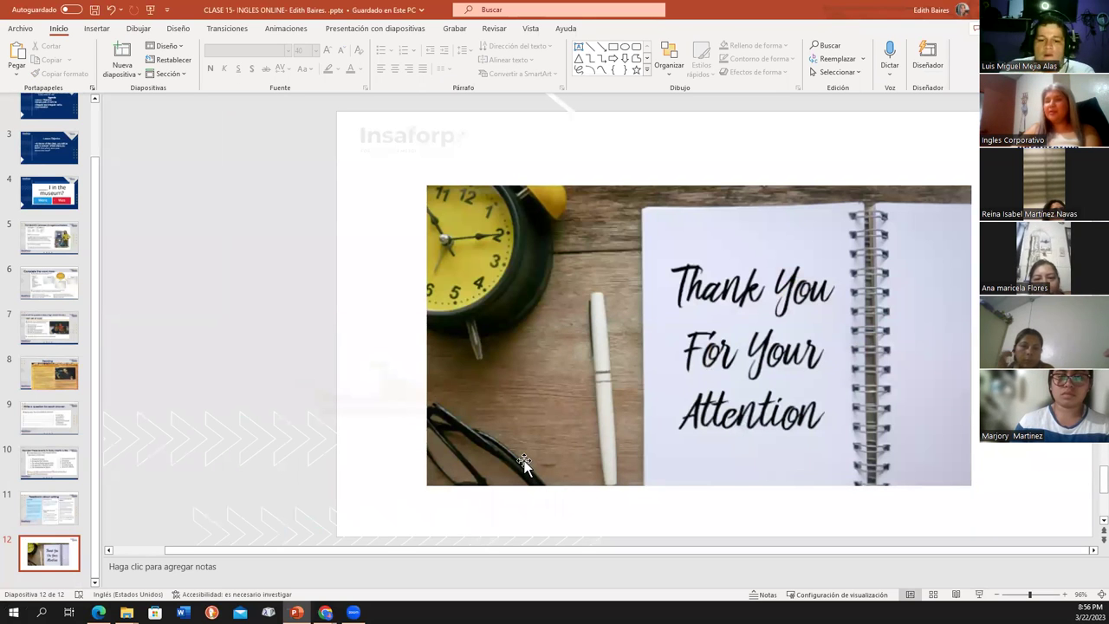
{"action": "scroll", "coordinate": [511, 382], "scroll_direction": "up", "scroll_amount": 1}
{"action": "scroll", "coordinate": [525, 319], "scroll_direction": "up", "scroll_amount": 1}
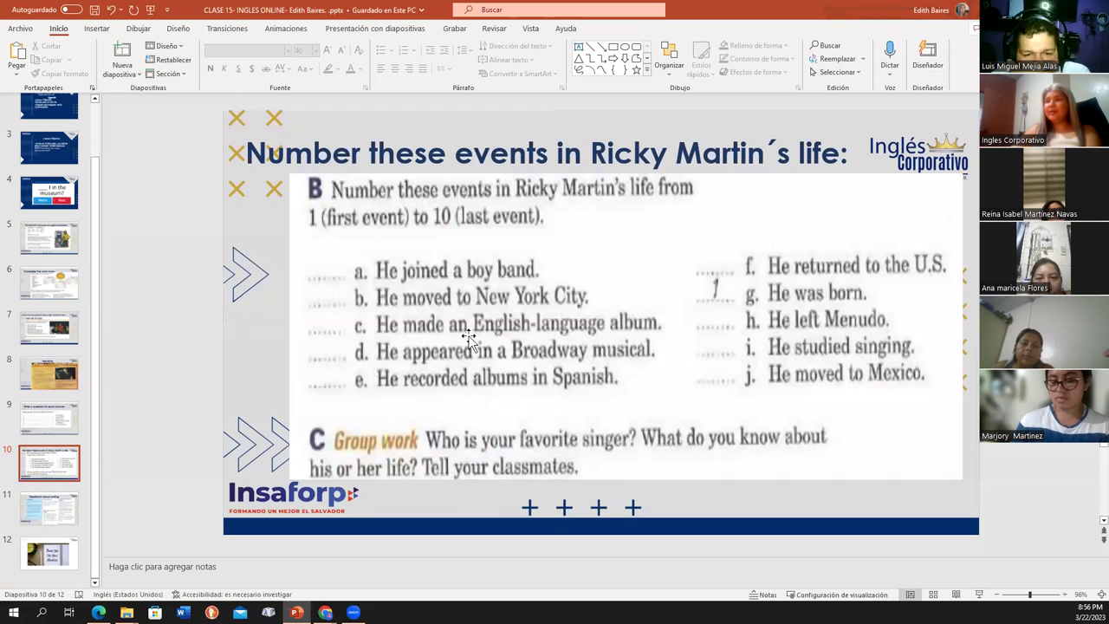
{"action": "scroll", "coordinate": [725, 358], "scroll_direction": "up", "scroll_amount": 1}
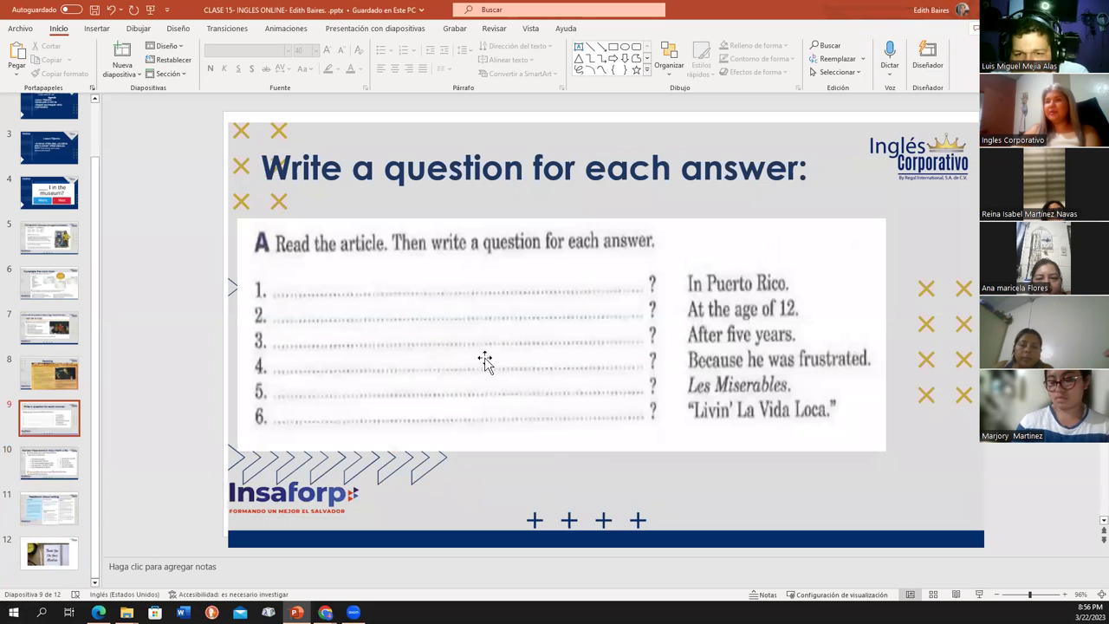
{"action": "scroll", "coordinate": [430, 380], "scroll_direction": "down", "scroll_amount": 1}
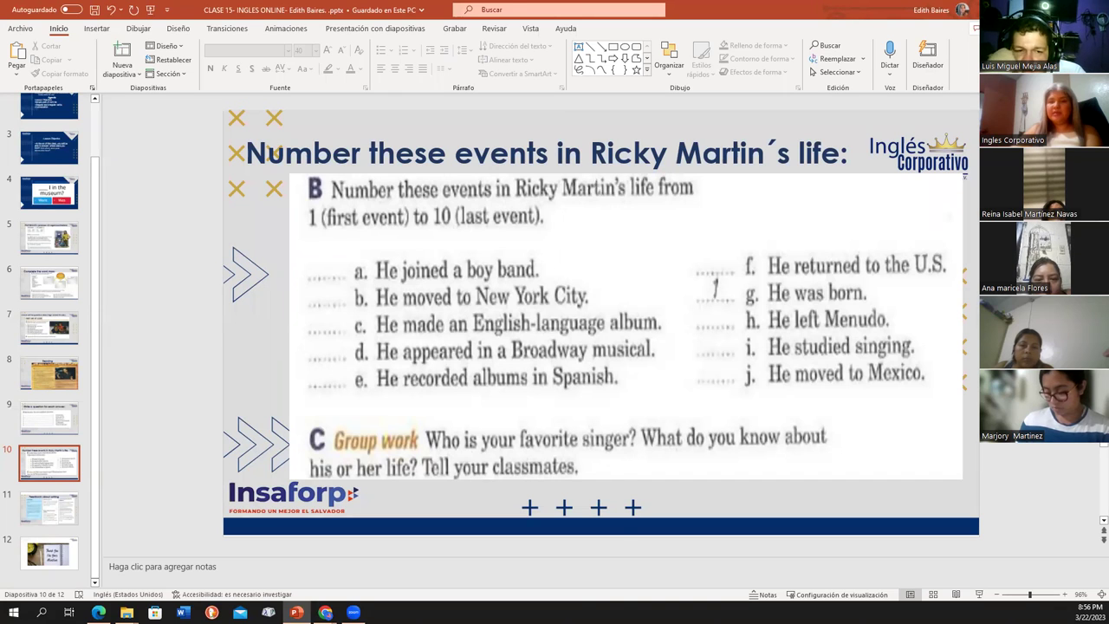
Switch to the attendance spreadsheet in the browser, make its window taller, and place it beside the slide's exercise text.
{"action": "key", "text": "alt+Tab"}
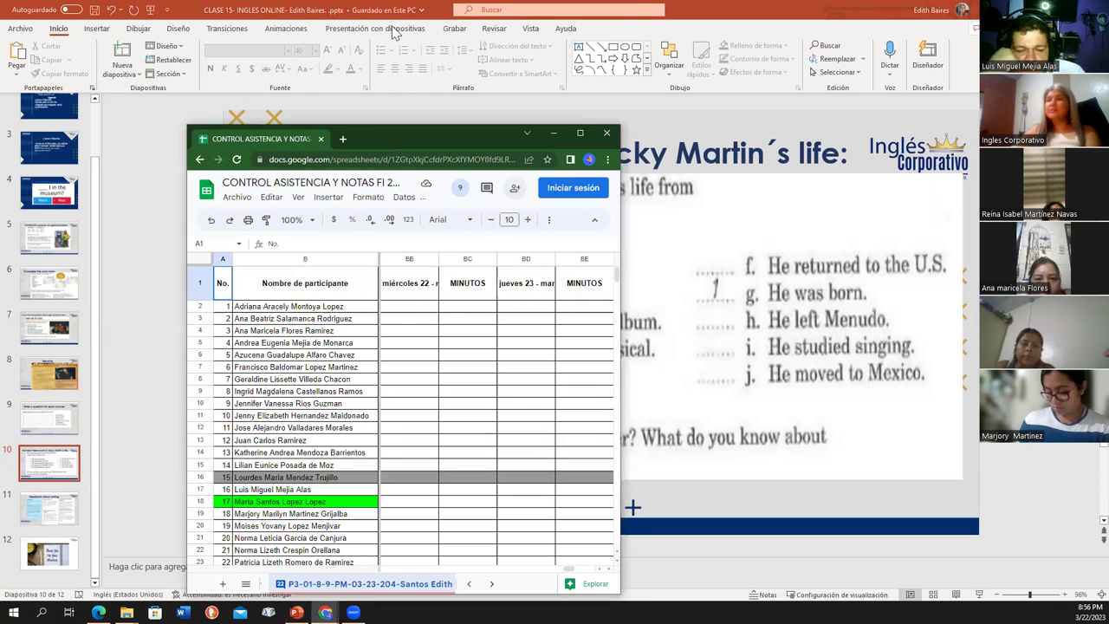
{"action": "left_click_drag", "start_coordinate": [390, 137], "coordinate": [392, 31]}
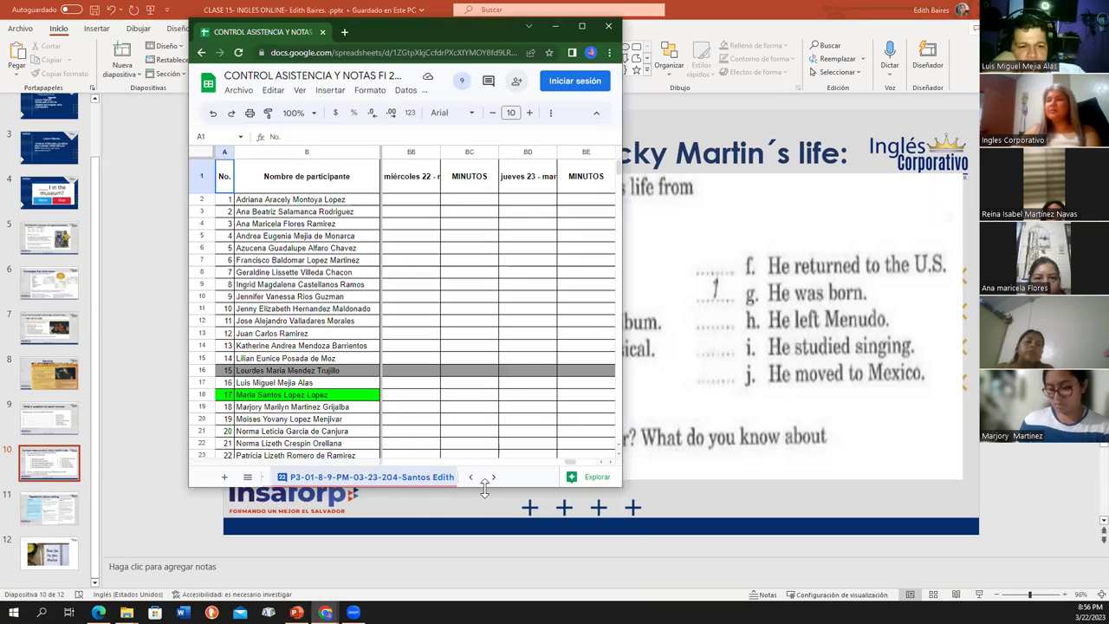
{"action": "left_click_drag", "start_coordinate": [485, 489], "coordinate": [479, 564]}
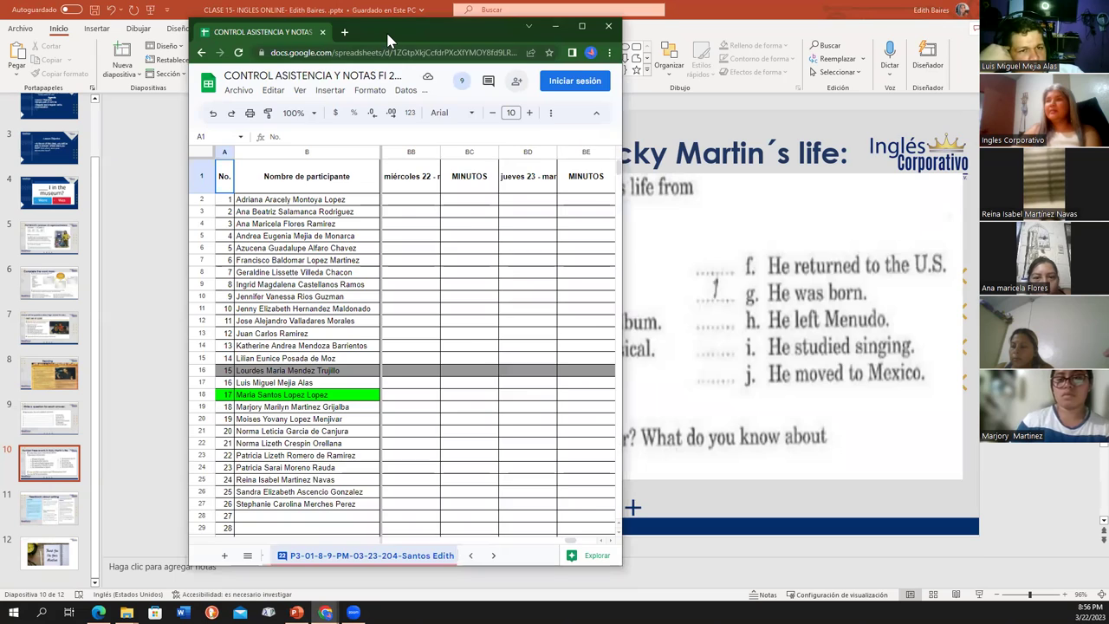
{"action": "left_click_drag", "start_coordinate": [386, 30], "coordinate": [740, 16]}
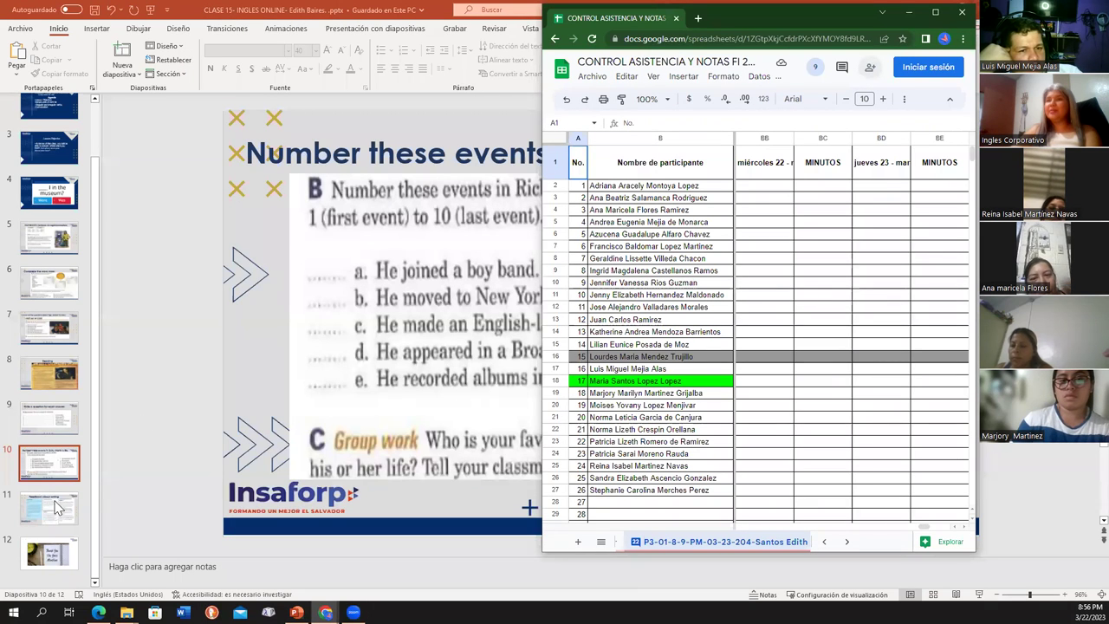
Show slide 9, the question-writing exercise, and return to slide 10 with the Ricky Martin events.
{"action": "left_click", "coordinate": [60, 472]}
{"action": "left_click", "coordinate": [57, 424]}
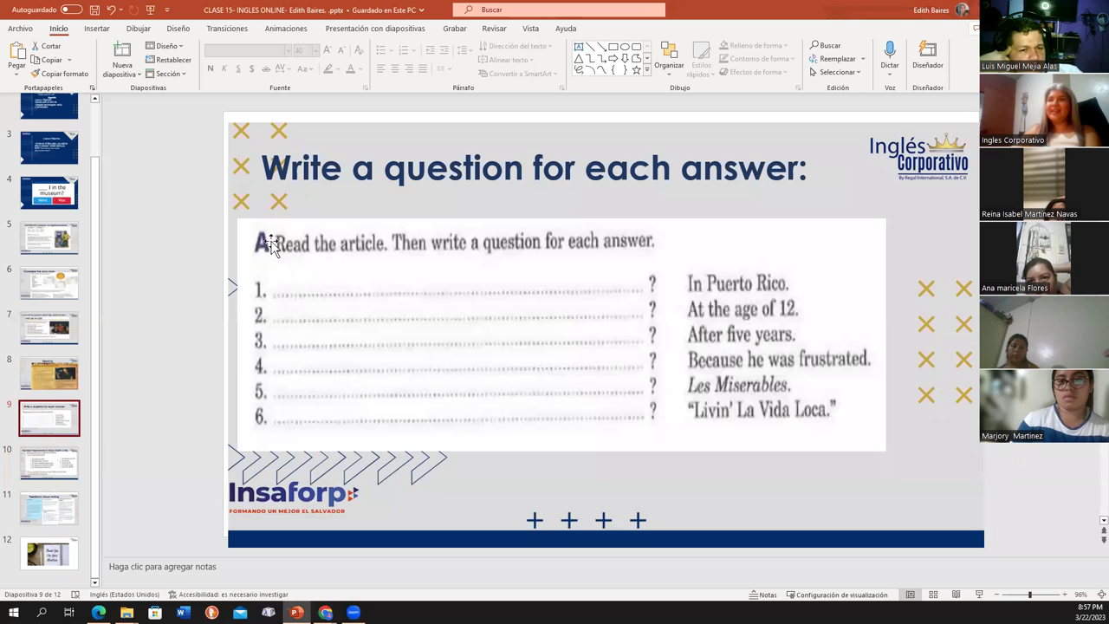
{"action": "left_click", "coordinate": [59, 475]}
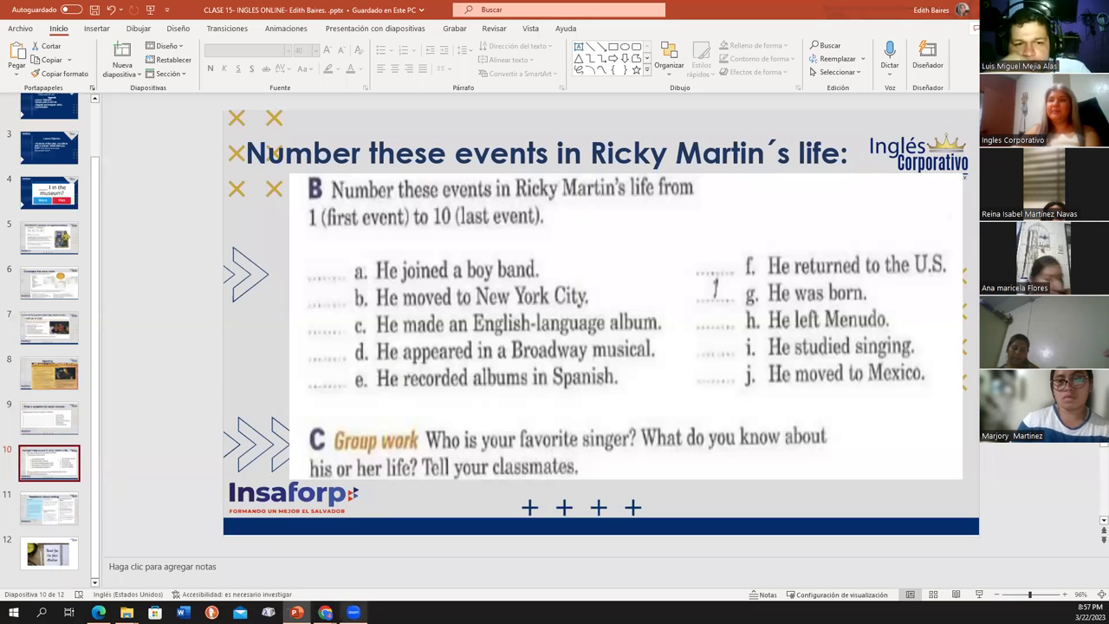
Bring the attendance spreadsheet window back in front of the presentation and move it over the middle of the slide.
{"action": "mouse_move", "coordinate": [325, 613]}
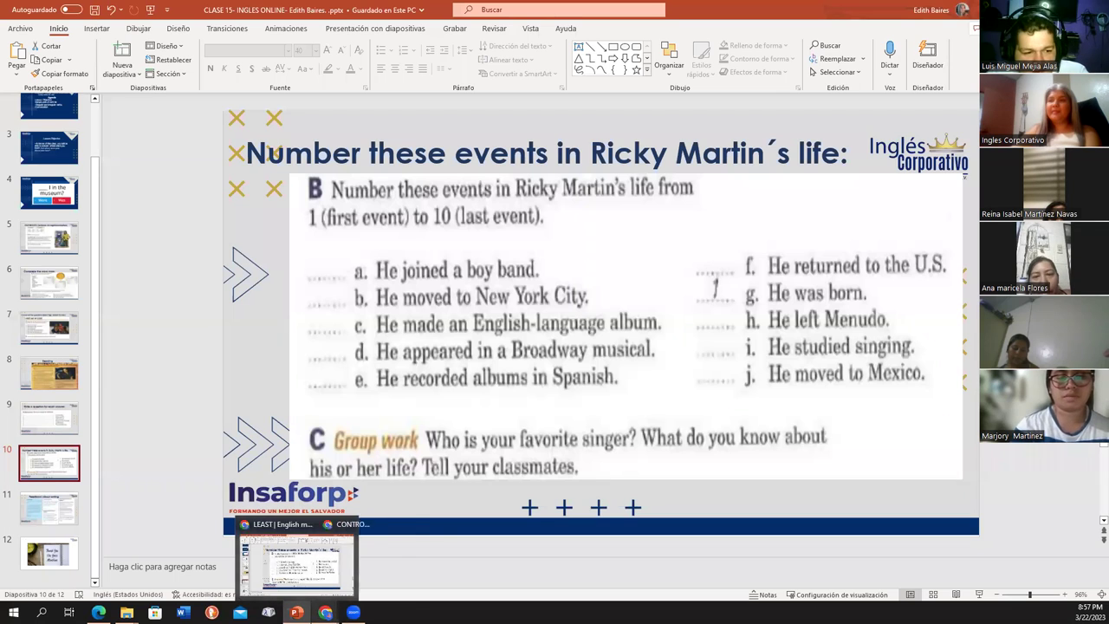
{"action": "left_click", "coordinate": [389, 579]}
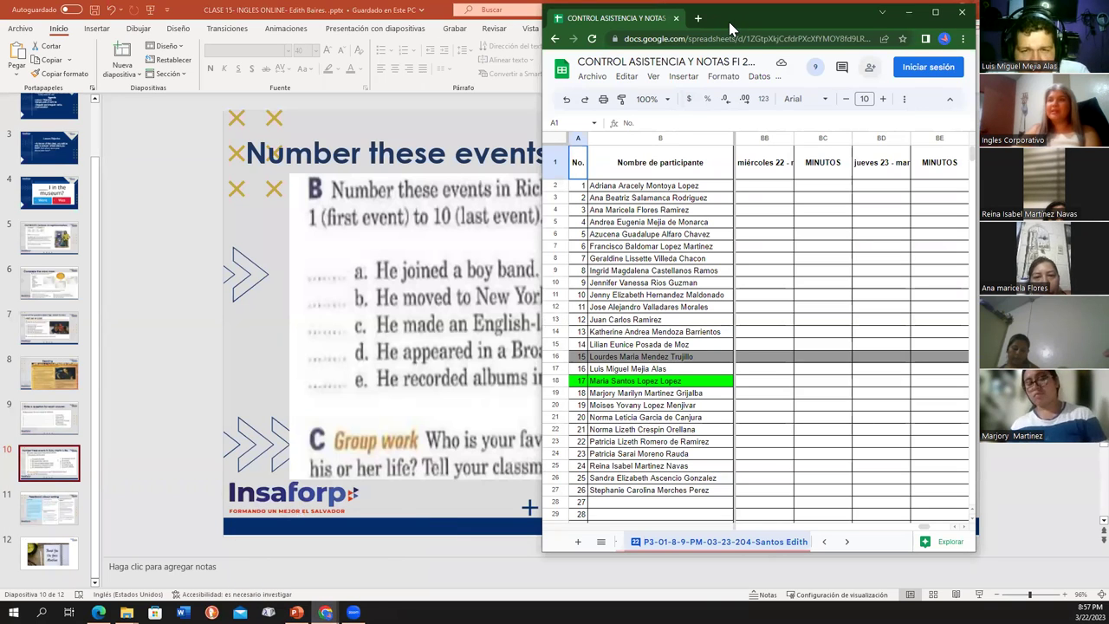
{"action": "left_click_drag", "start_coordinate": [729, 21], "coordinate": [437, 12]}
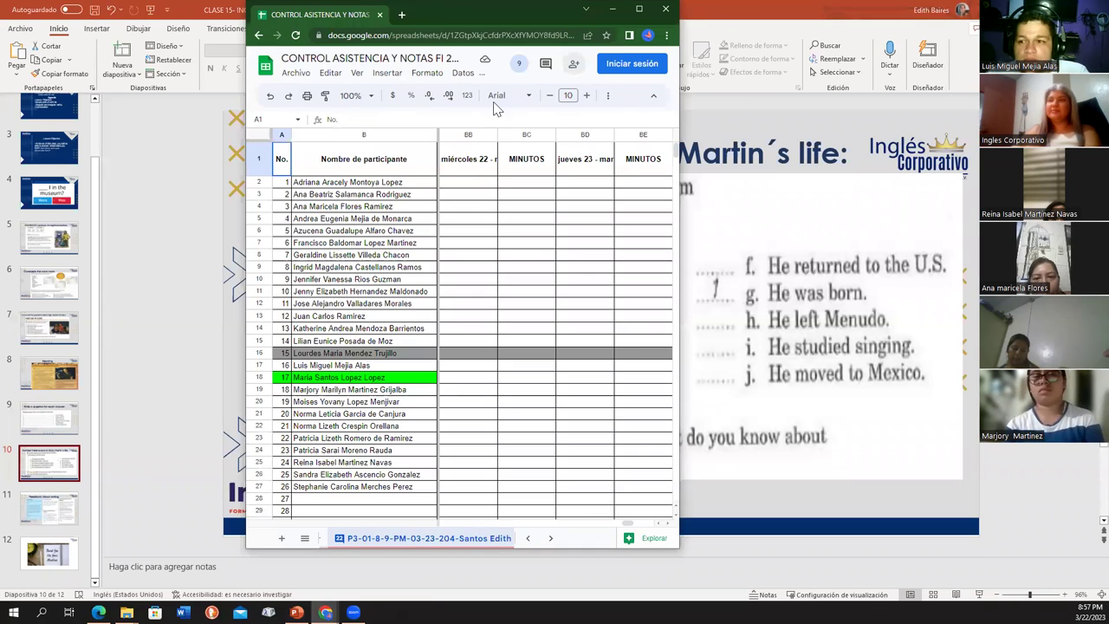
Enter 0, 0 and 1 in cells BB2 to BB4 as the first three participants' attendance for miércoles 22.
{"action": "left_click", "coordinate": [466, 187]}
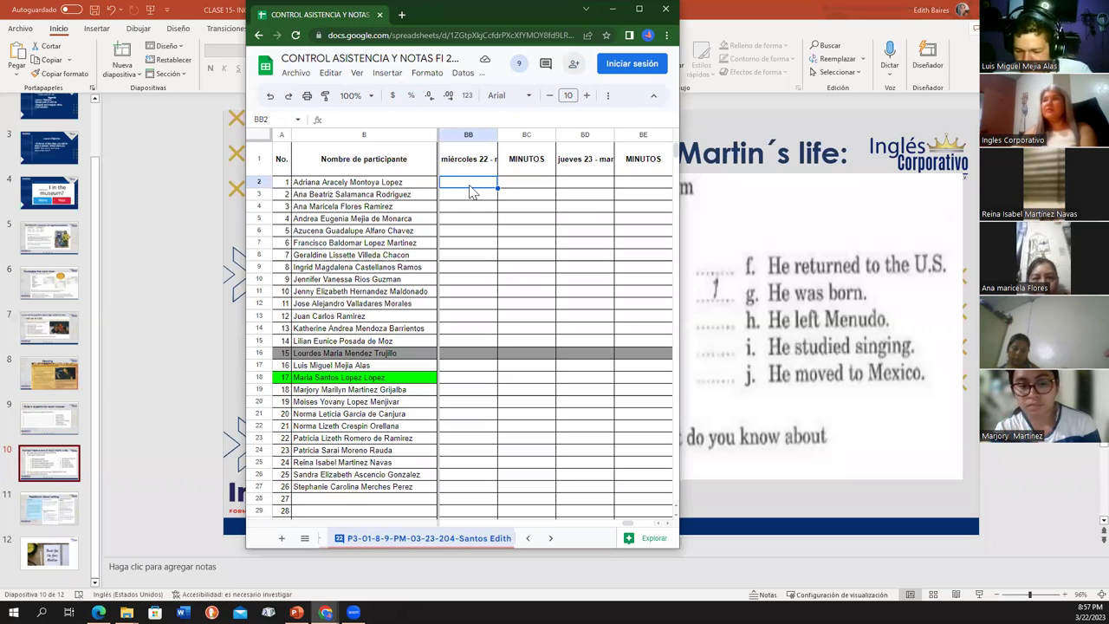
{"action": "type", "text": "0"}
{"action": "key", "text": "Return"}
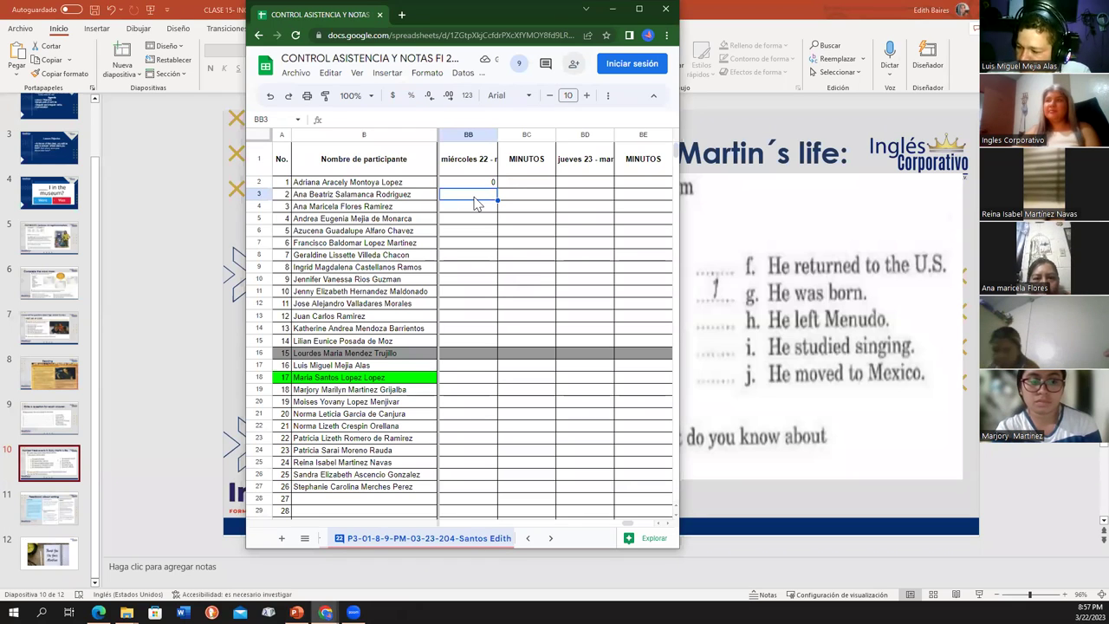
{"action": "type", "text": "0"}
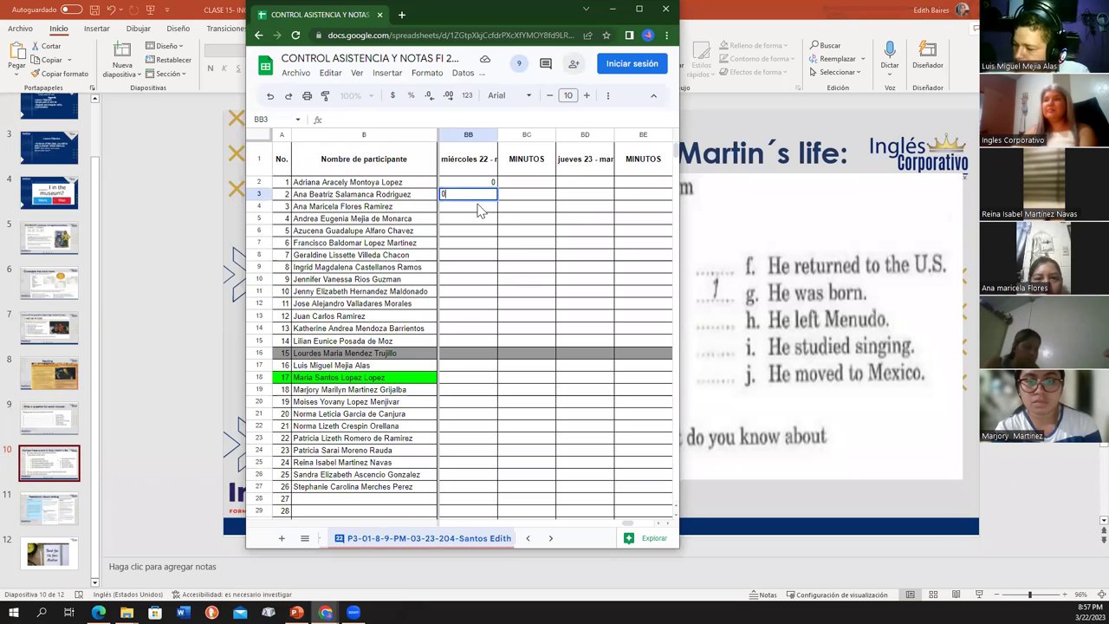
{"action": "key", "text": "Return"}
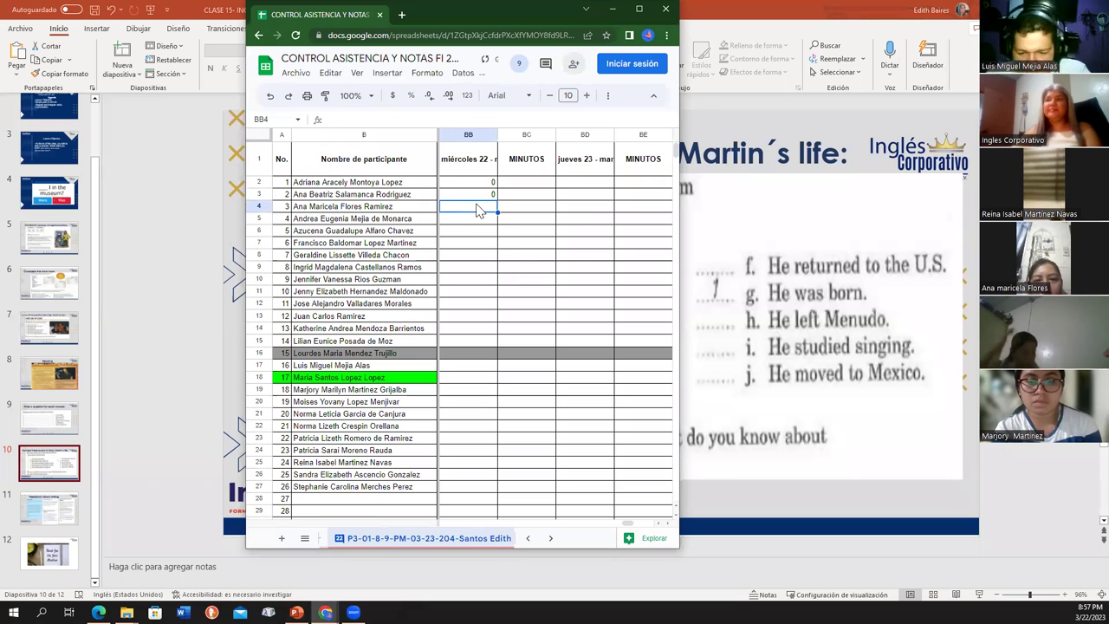
{"action": "type", "text": "1"}
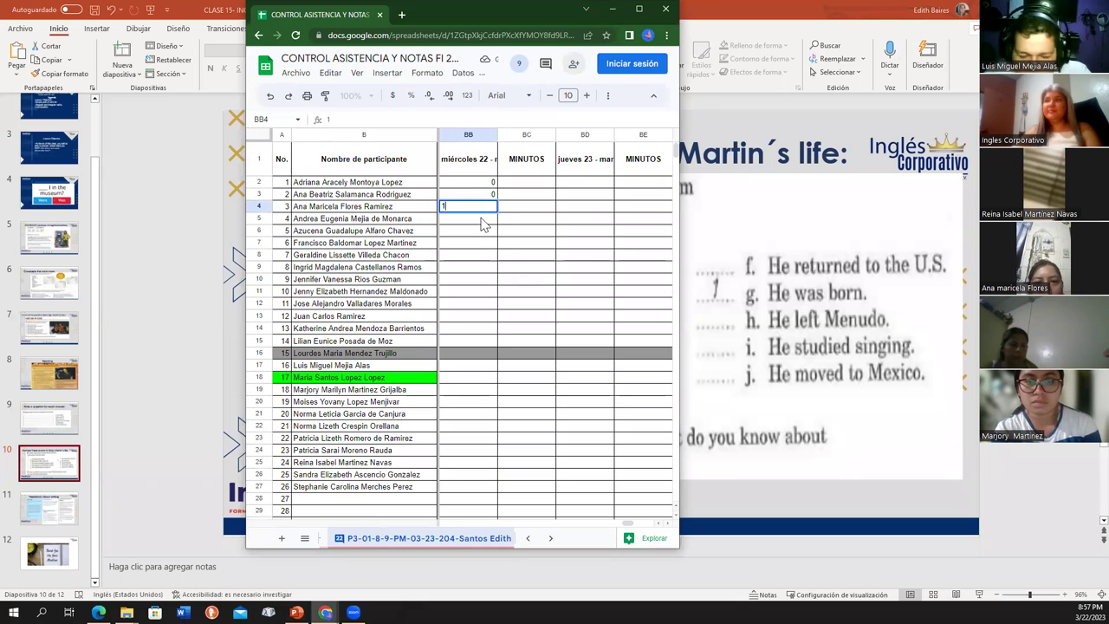
{"action": "key", "text": "Return"}
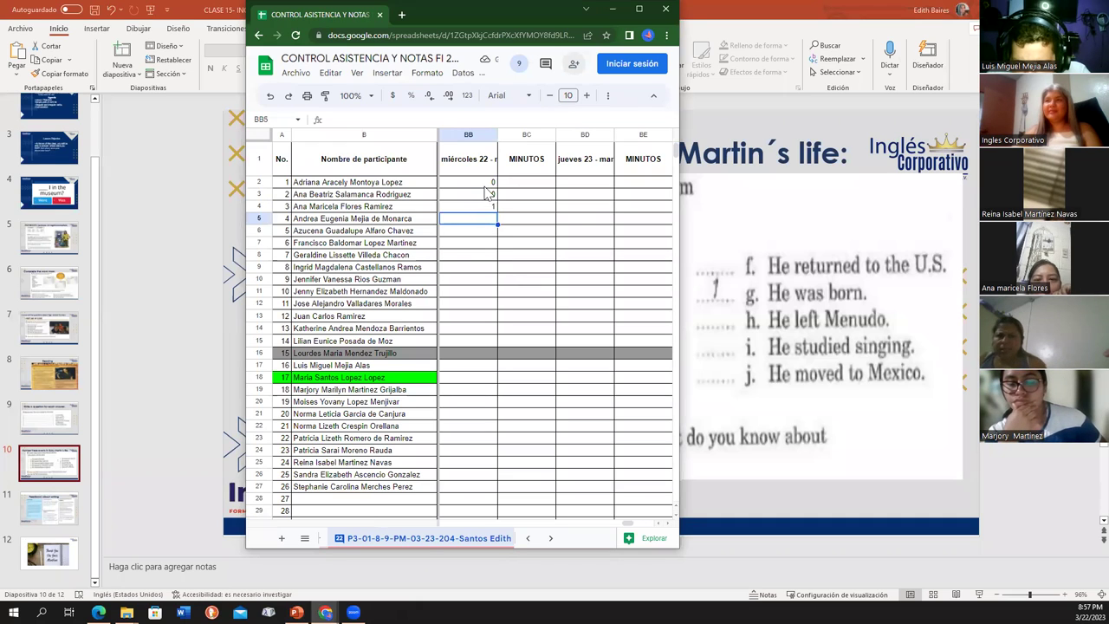
Clear BB2 and enter 1, 0 and 1 in cells BB2 to BB4 as the first three participants' attendance.
{"action": "left_click", "coordinate": [486, 183]}
{"action": "key", "text": "Delete"}
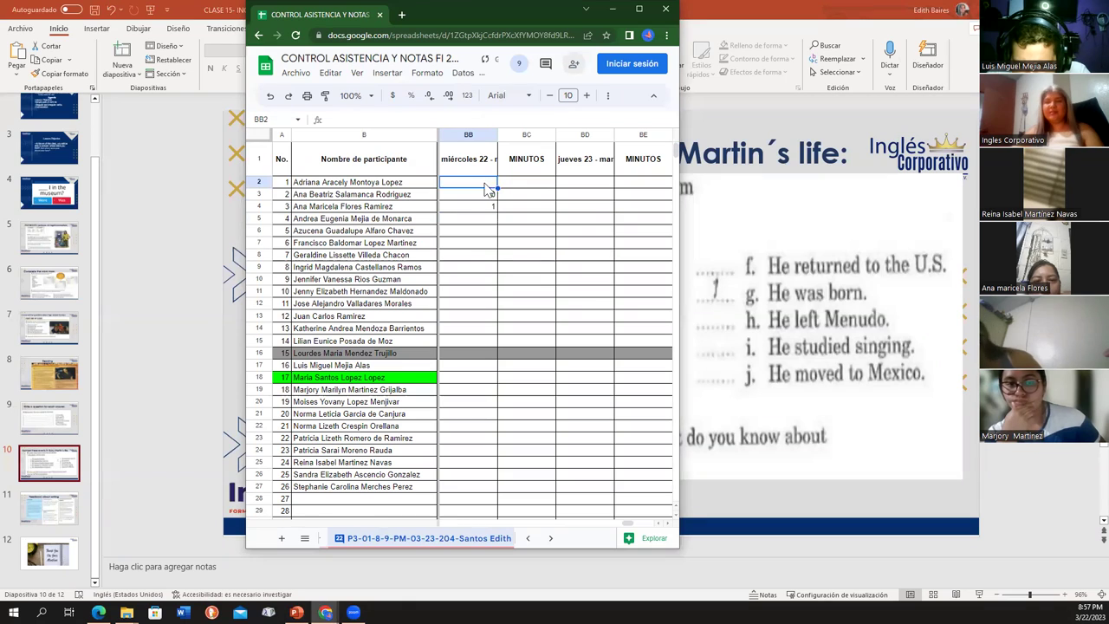
{"action": "type", "text": "1"}
{"action": "key", "text": "Return"}
{"action": "type", "text": "0"}
{"action": "key", "text": "Return"}
{"action": "type", "text": "1"}
{"action": "key", "text": "Return"}
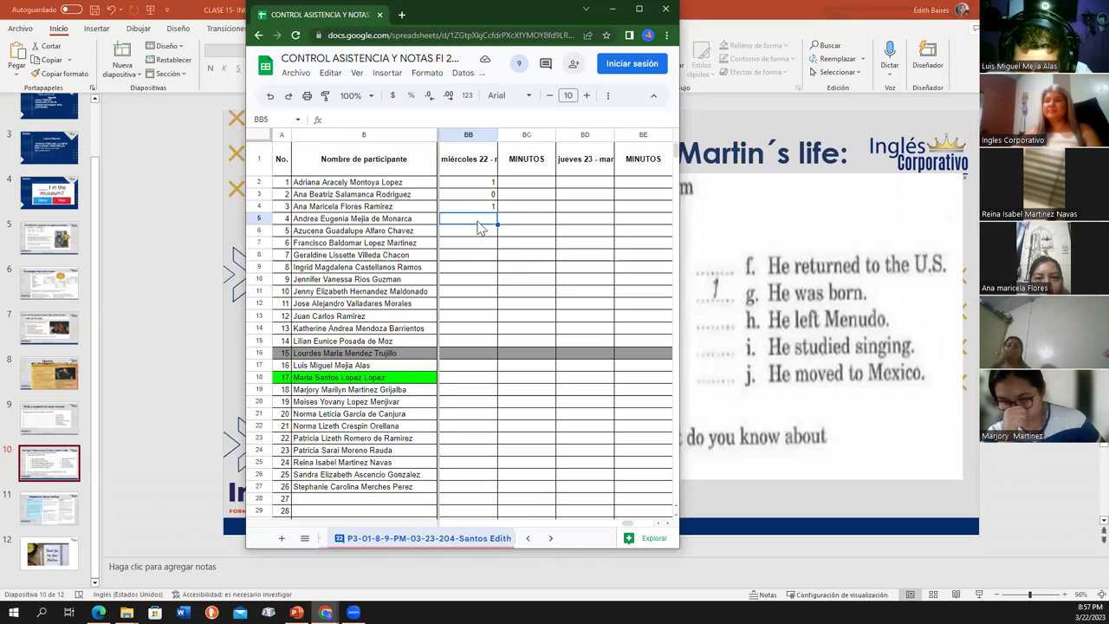
Enter 1 in cell BB20 as participant 19's attendance for miércoles 22.
{"action": "left_click", "coordinate": [485, 404]}
{"action": "type", "text": "1"}
{"action": "left_click", "coordinate": [545, 425]}
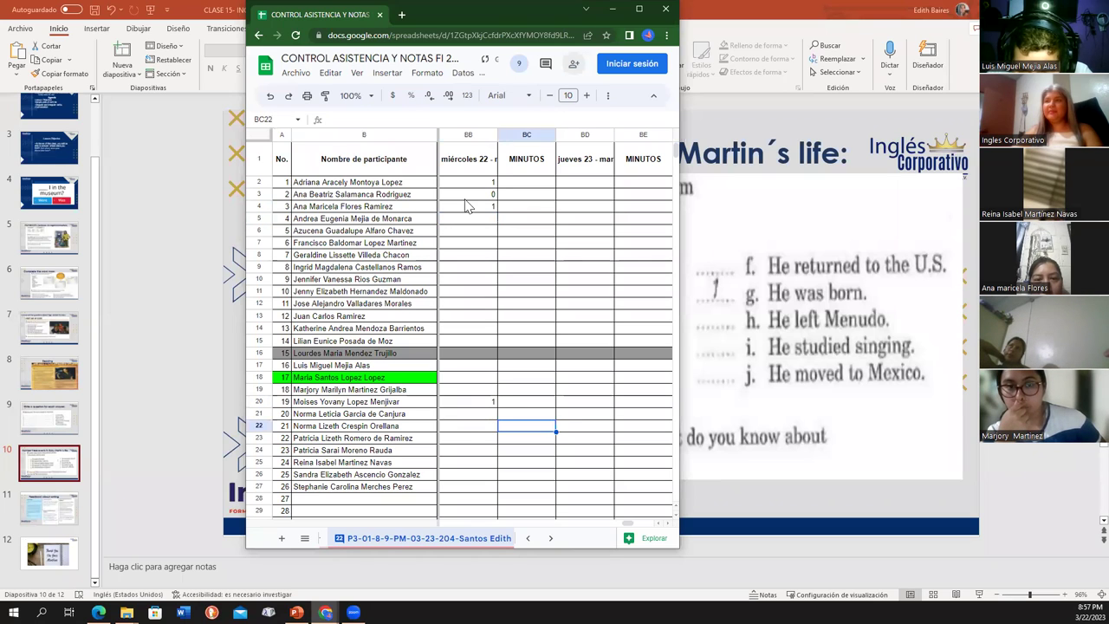
Enter 0, 1 and 1 in cells BB5 to BB7 as the attendance of participants 4 to 6.
{"action": "left_click", "coordinate": [485, 220]}
{"action": "type", "text": "0"}
{"action": "key", "text": "Return"}
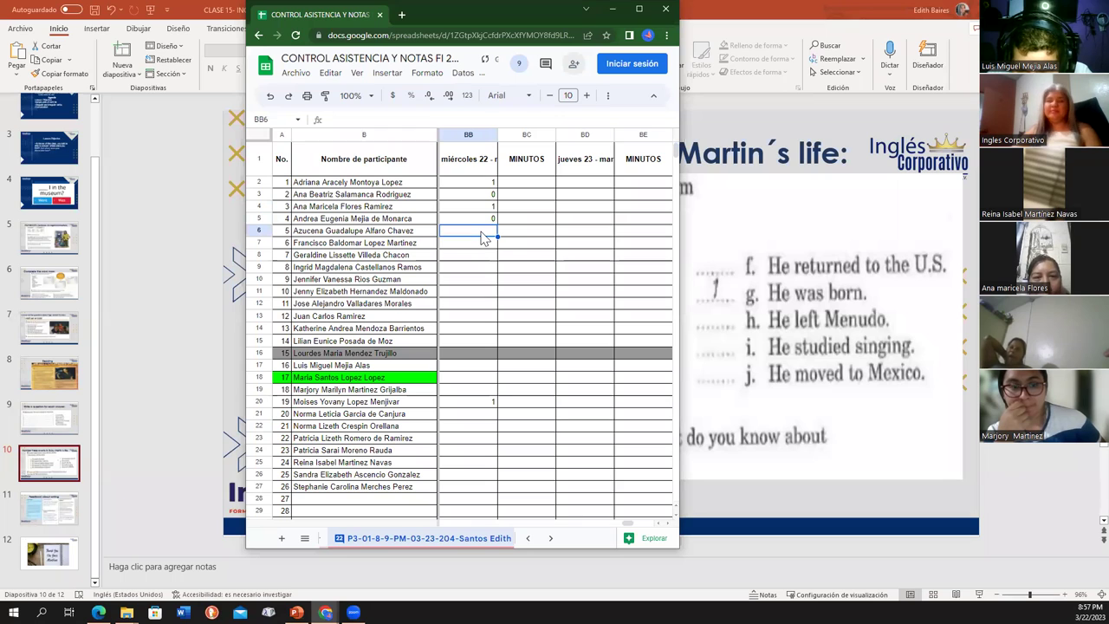
{"action": "type", "text": "1"}
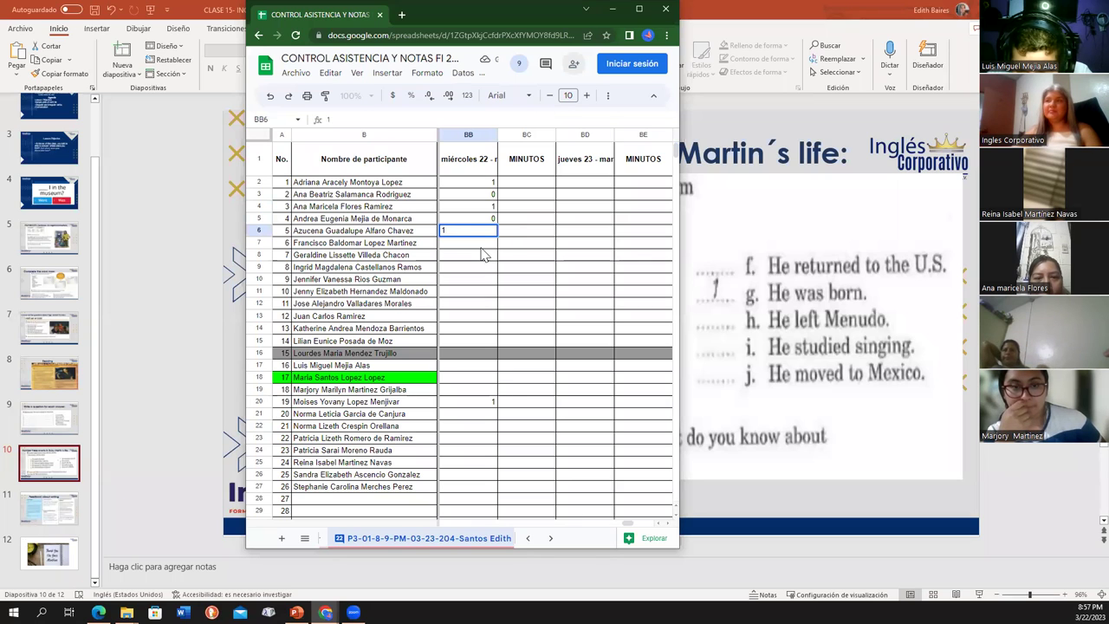
{"action": "key", "text": "Return"}
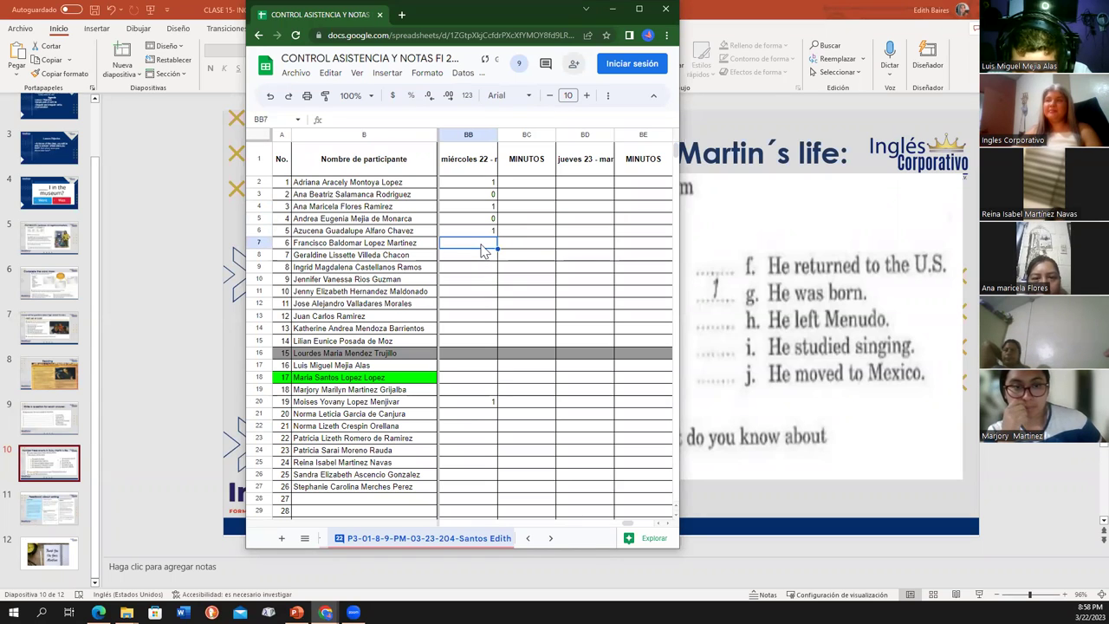
{"action": "type", "text": "1"}
{"action": "key", "text": "Return"}
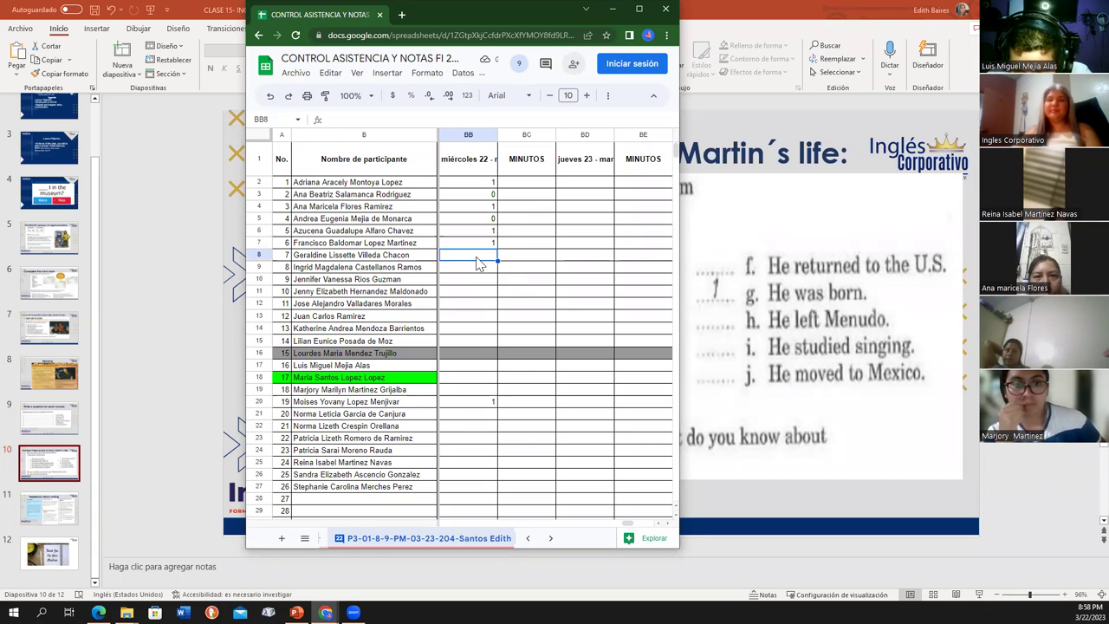
Enter 1, 1 and 0 in cells BB8 to BB10 as the attendance of participants 7 to 9.
{"action": "type", "text": "1"}
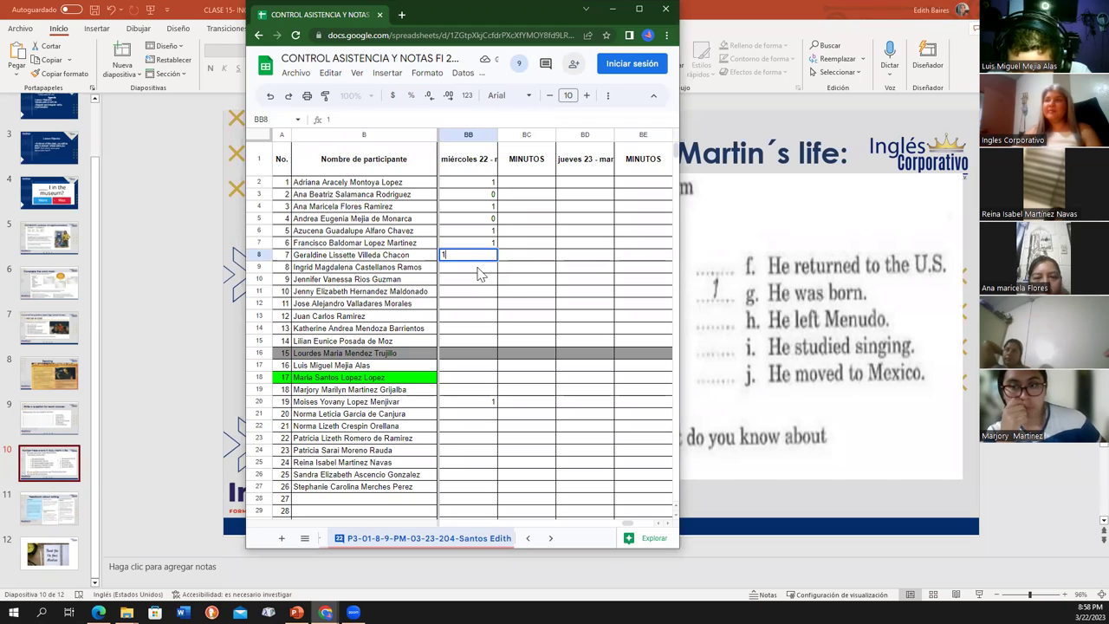
{"action": "key", "text": "Return"}
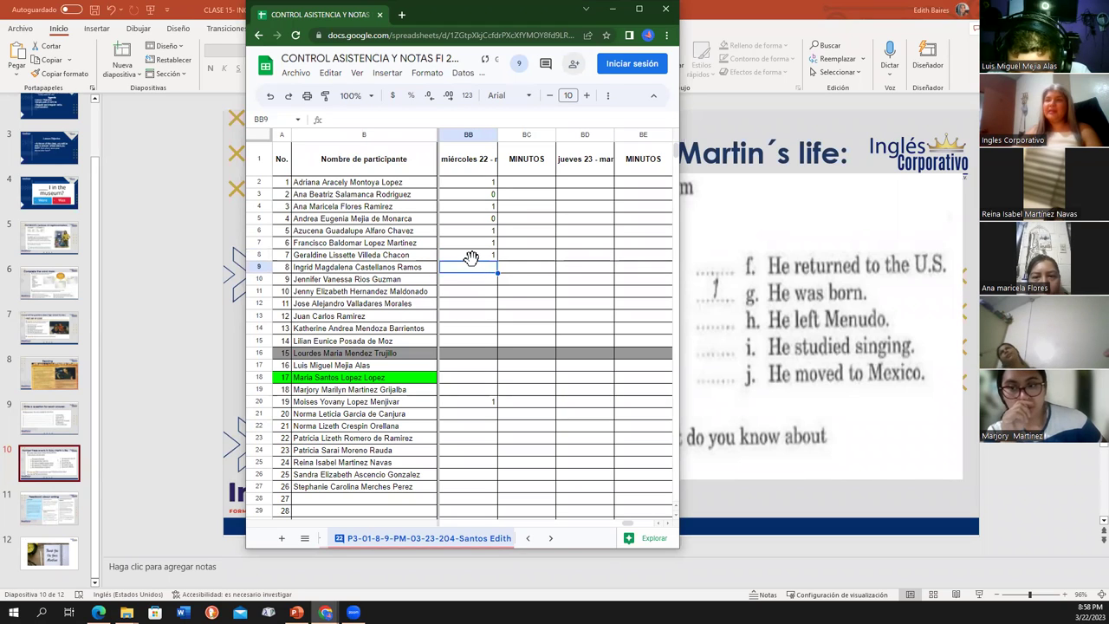
{"action": "type", "text": "1"}
{"action": "key", "text": "Return"}
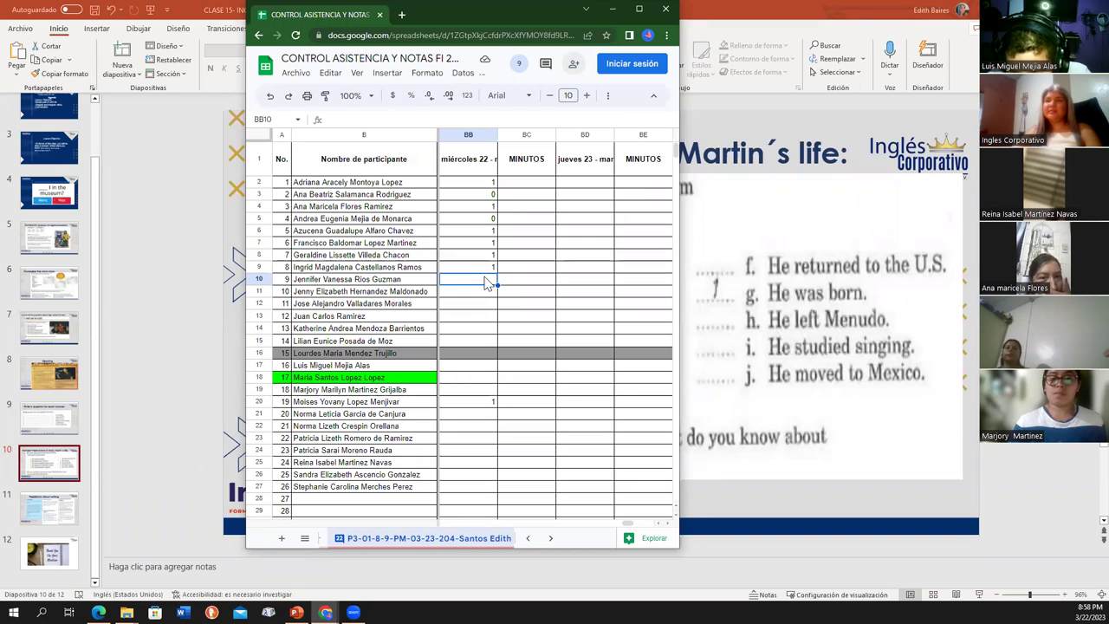
{"action": "type", "text": "0"}
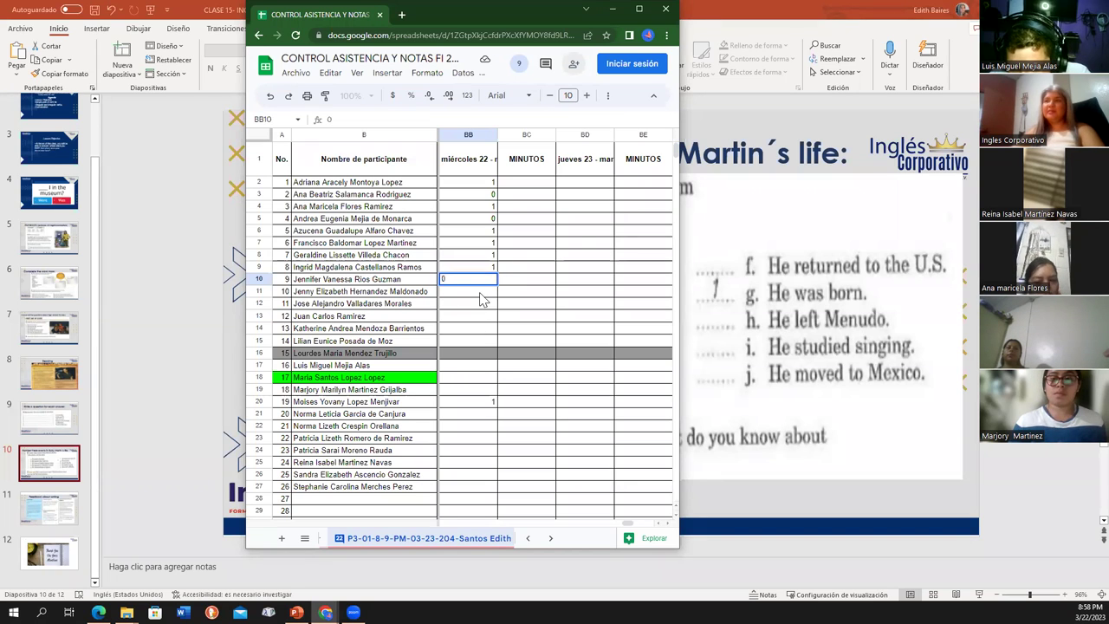
{"action": "key", "text": "Return"}
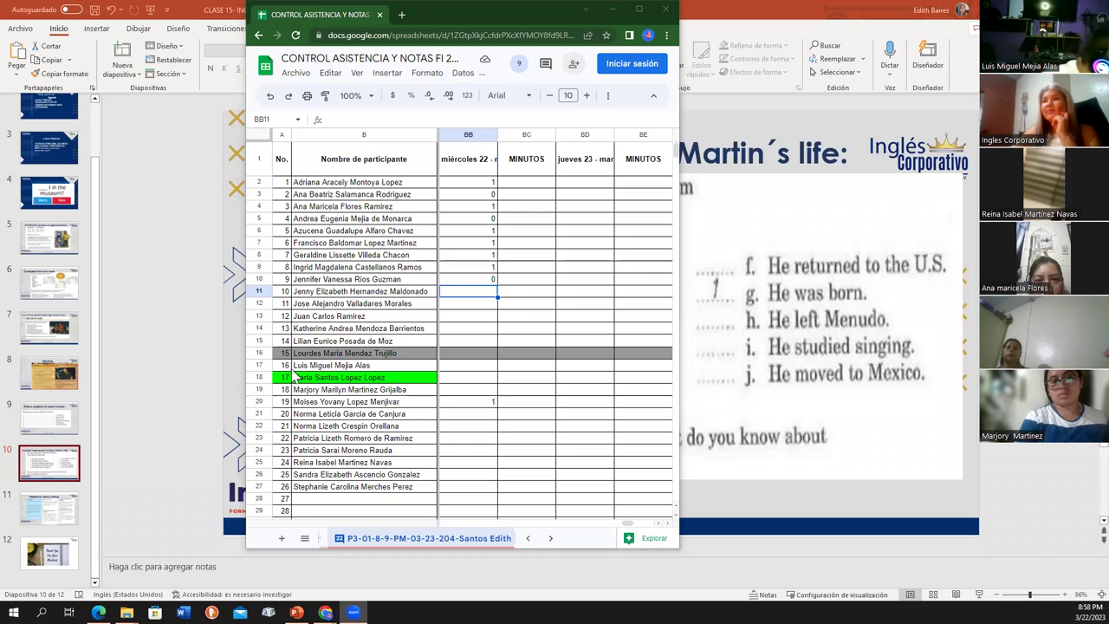
Enter 1 in BB12 for participant 11 and 0 in BB11 for participant 10, and select BB13.
{"action": "left_click", "coordinate": [492, 306]}
{"action": "type", "text": "1"}
{"action": "key", "text": "Up"}
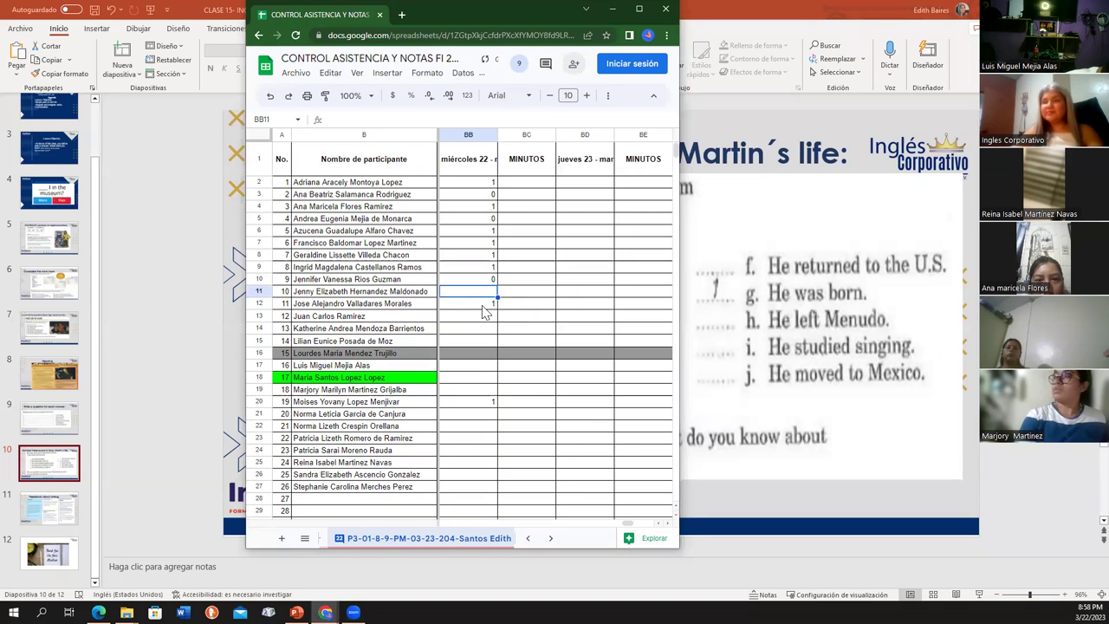
{"action": "type", "text": "0"}
{"action": "left_click", "coordinate": [475, 322]}
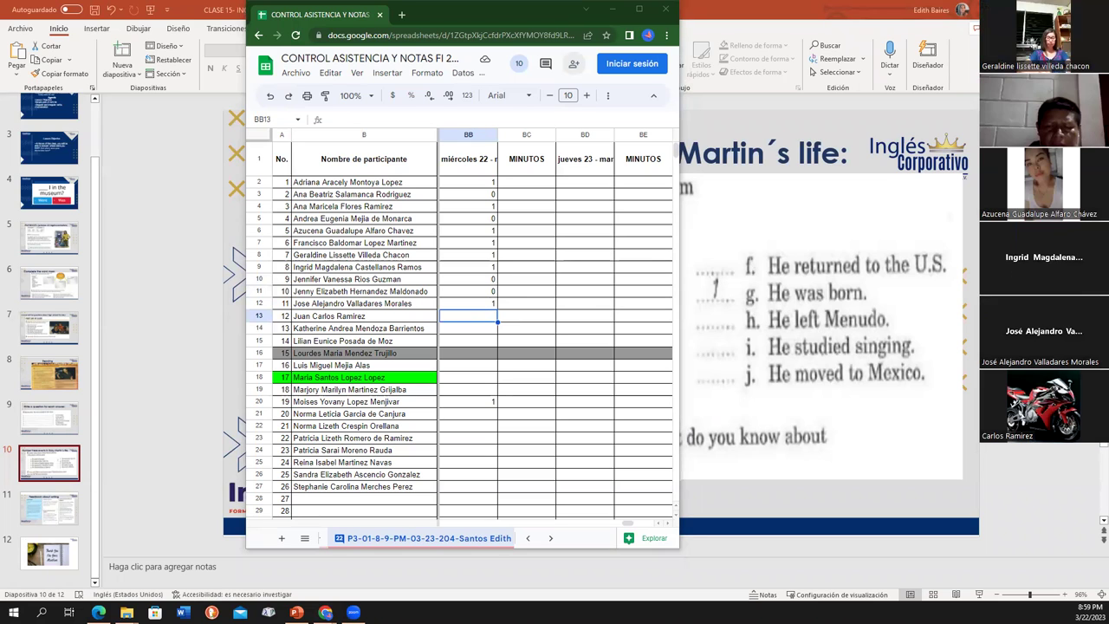
{"action": "left_click", "coordinate": [490, 320]}
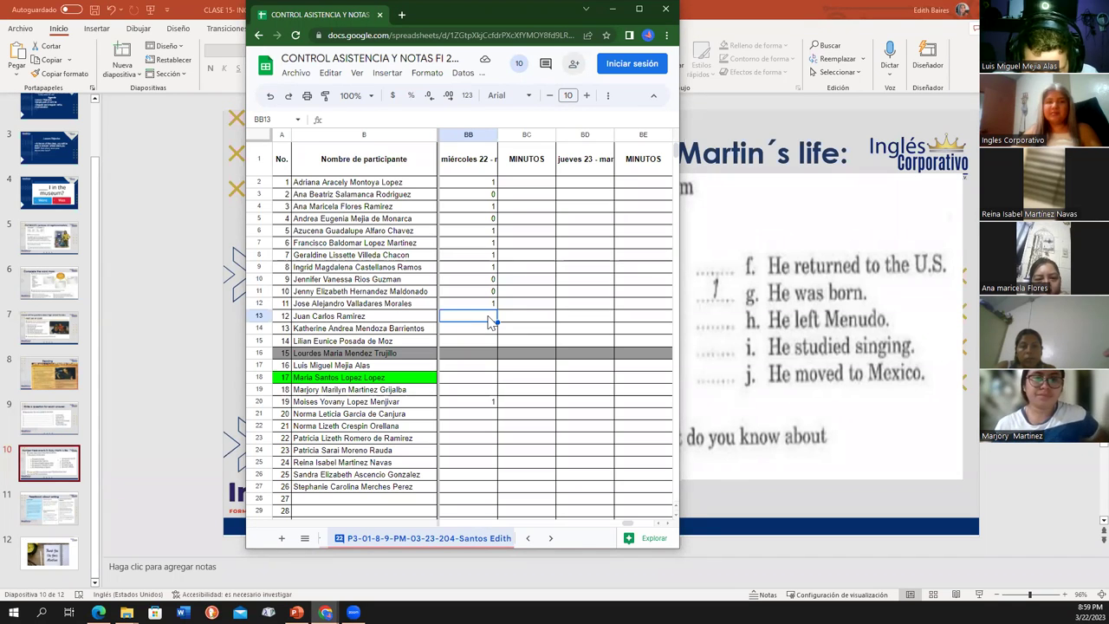
Enter 1, 0 and 1 in cells BB13 to BB15 as the miércoles 22 attendance of participants 12 to 14.
{"action": "type", "text": "1"}
{"action": "key", "text": "Return"}
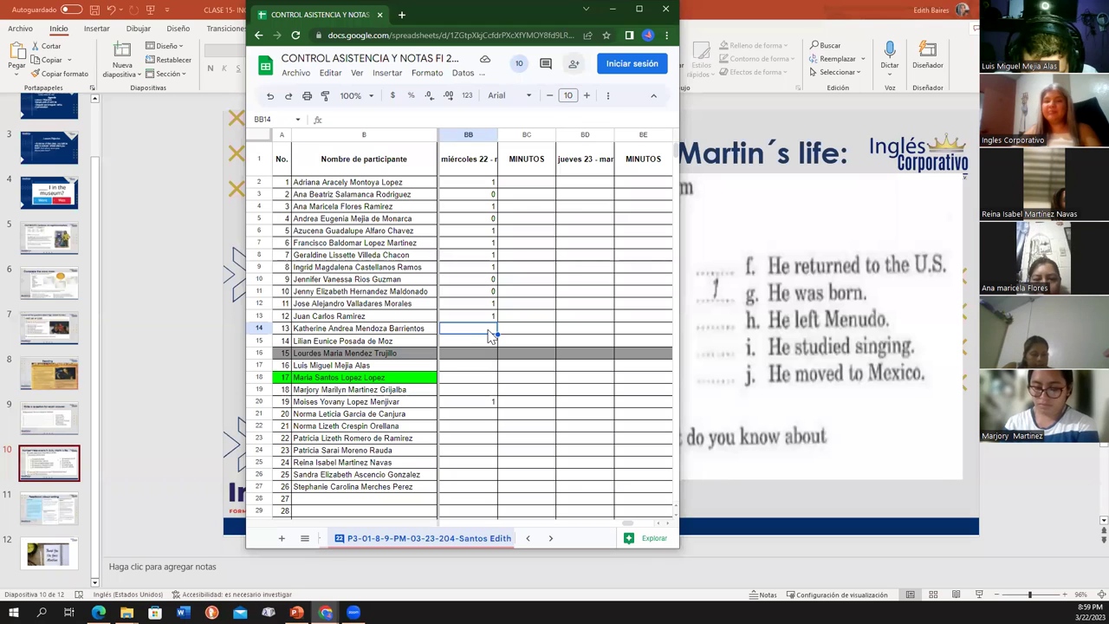
{"action": "type", "text": "0"}
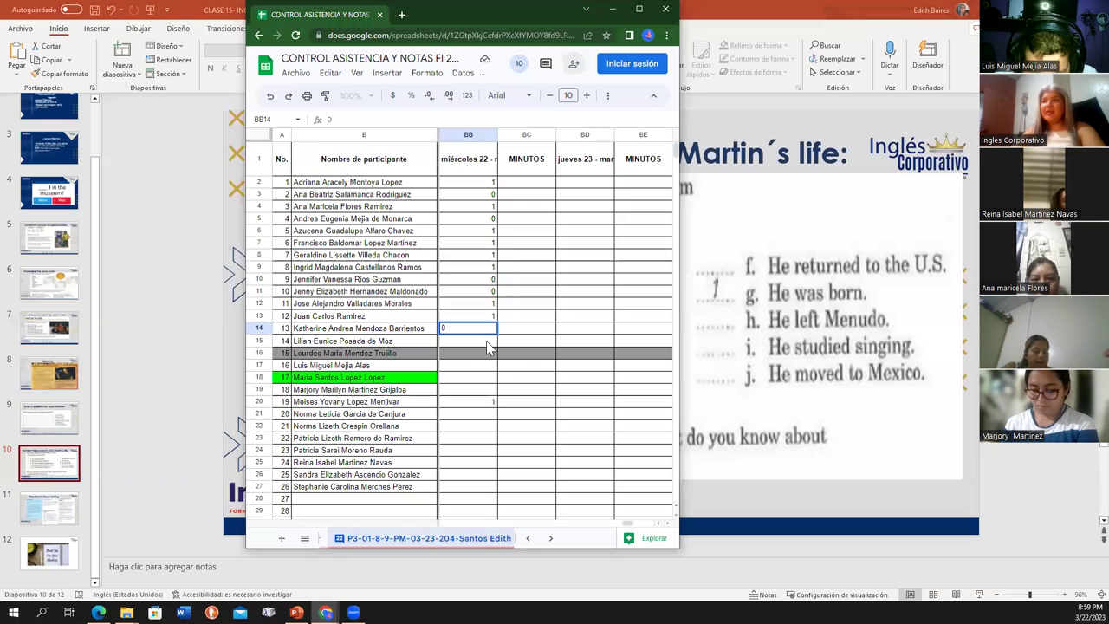
{"action": "key", "text": "Return"}
{"action": "type", "text": "1"}
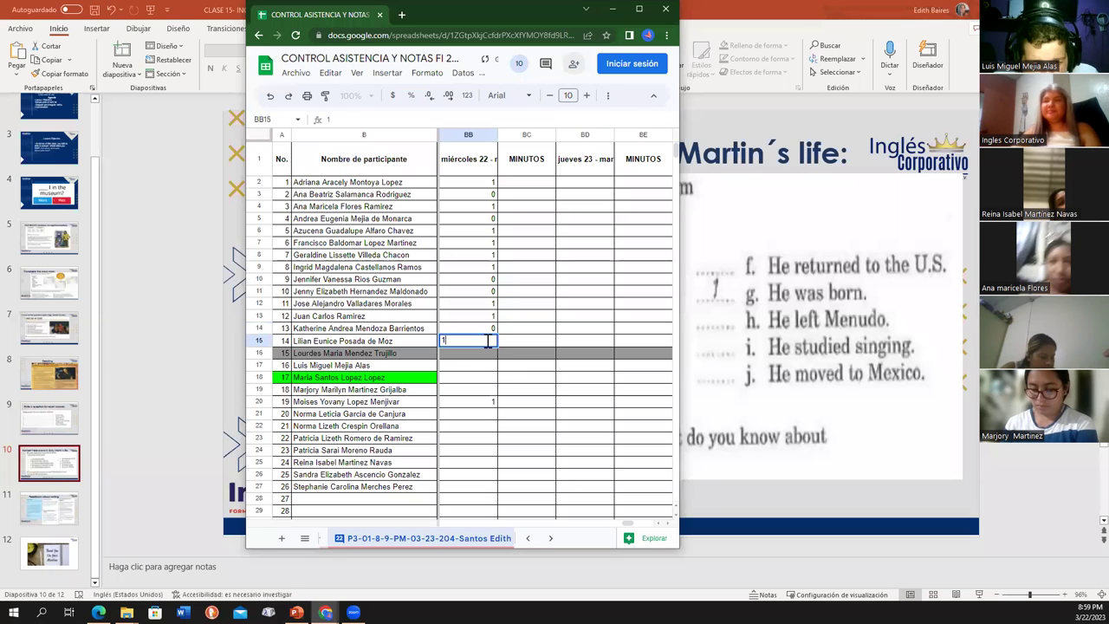
{"action": "key", "text": "Return"}
Enter 0, 1 and 1 in cells BB16 to BB18 as the attendance of participants 15 to 17.
{"action": "type", "text": "0"}
{"action": "key", "text": "Return"}
{"action": "type", "text": "1"}
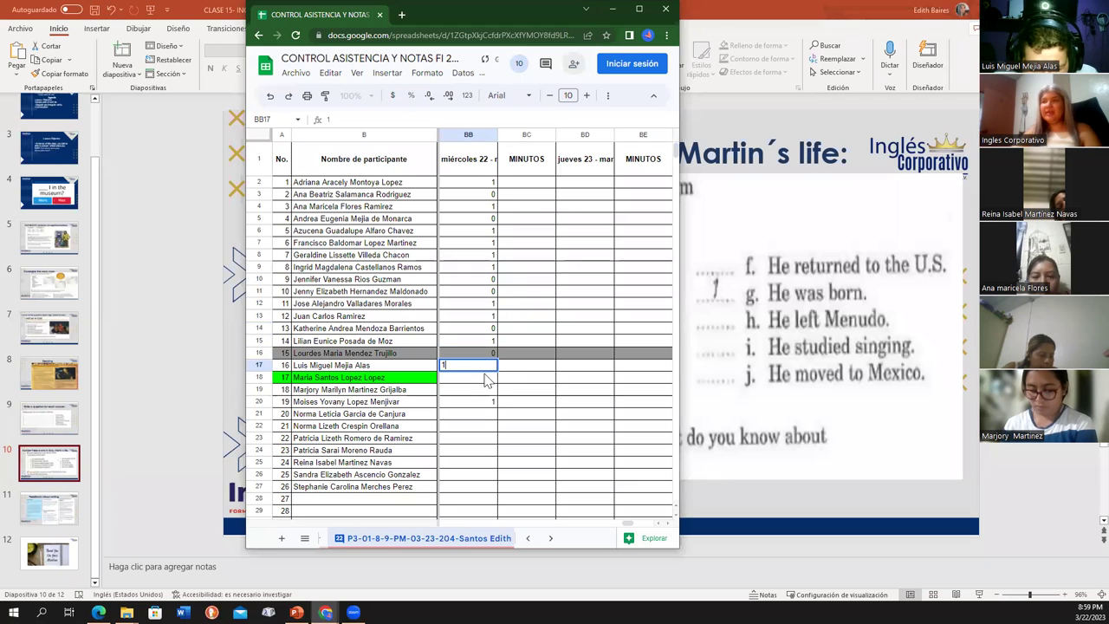
{"action": "key", "text": "Return"}
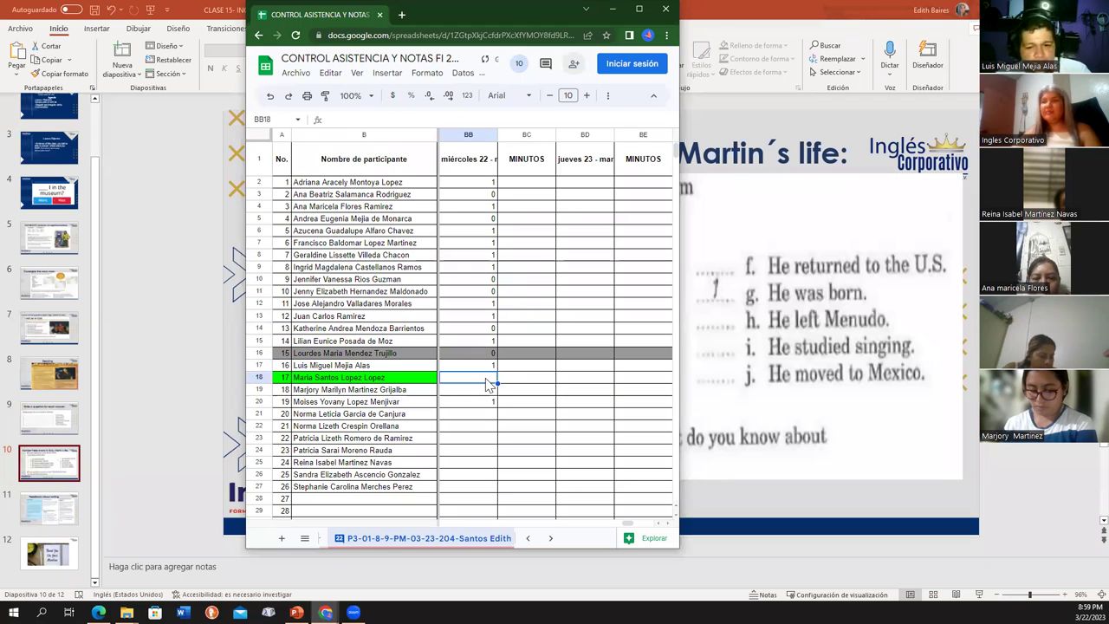
{"action": "type", "text": "1"}
{"action": "key", "text": "Return"}
Enter 1 in each of cells BB19 to BB21 as the attendance of participants 18 to 20.
{"action": "type", "text": "1"}
{"action": "key", "text": "Return"}
{"action": "type", "text": "1"}
{"action": "key", "text": "Return"}
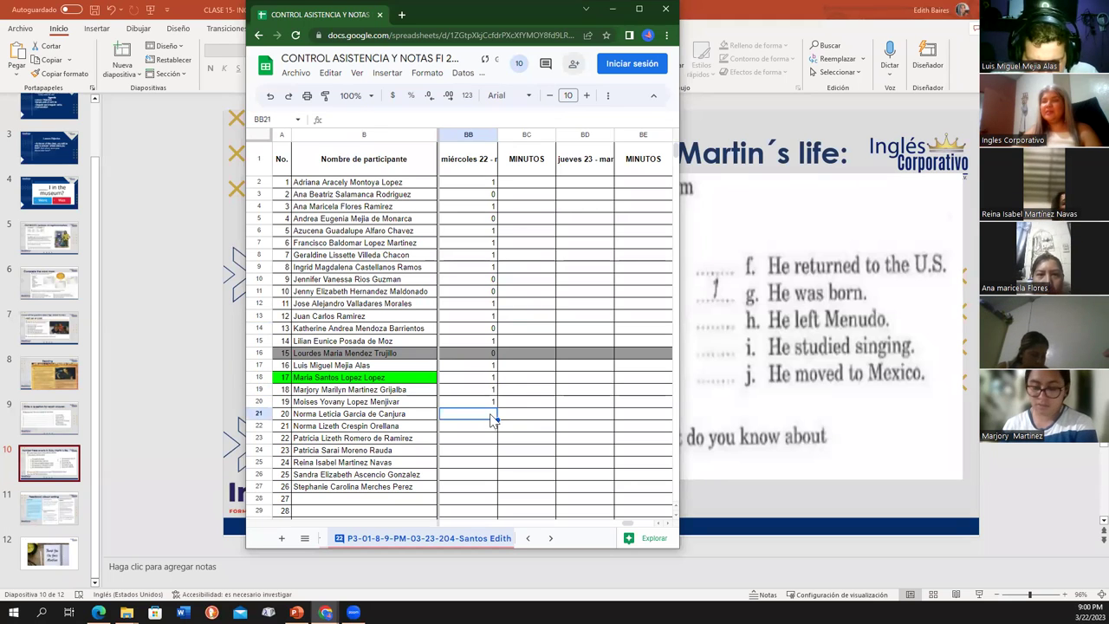
{"action": "type", "text": "1"}
{"action": "key", "text": "Return"}
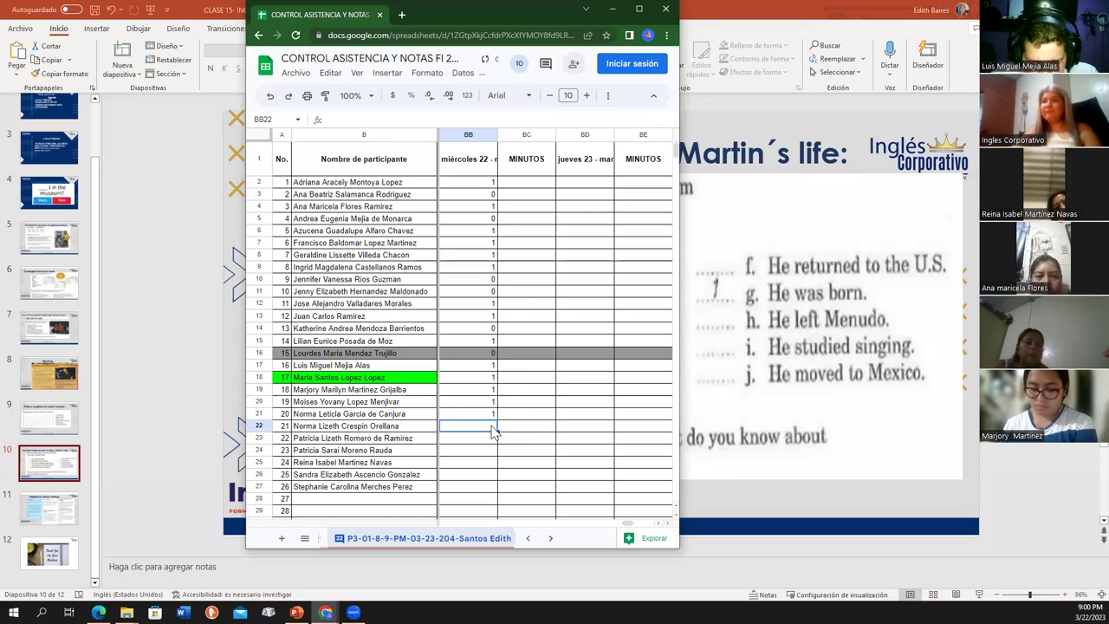
Enter 1 in cells BB22 and BB23 as the attendance of participants 21 and 22.
{"action": "left_click", "coordinate": [493, 416]}
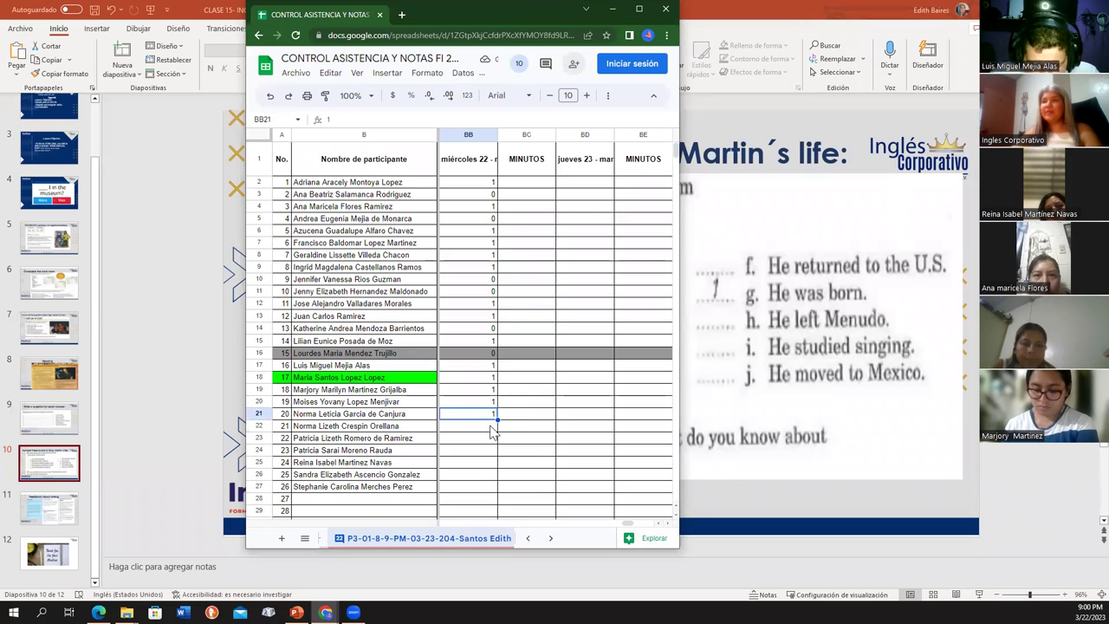
{"action": "left_click", "coordinate": [490, 426]}
{"action": "type", "text": "1"}
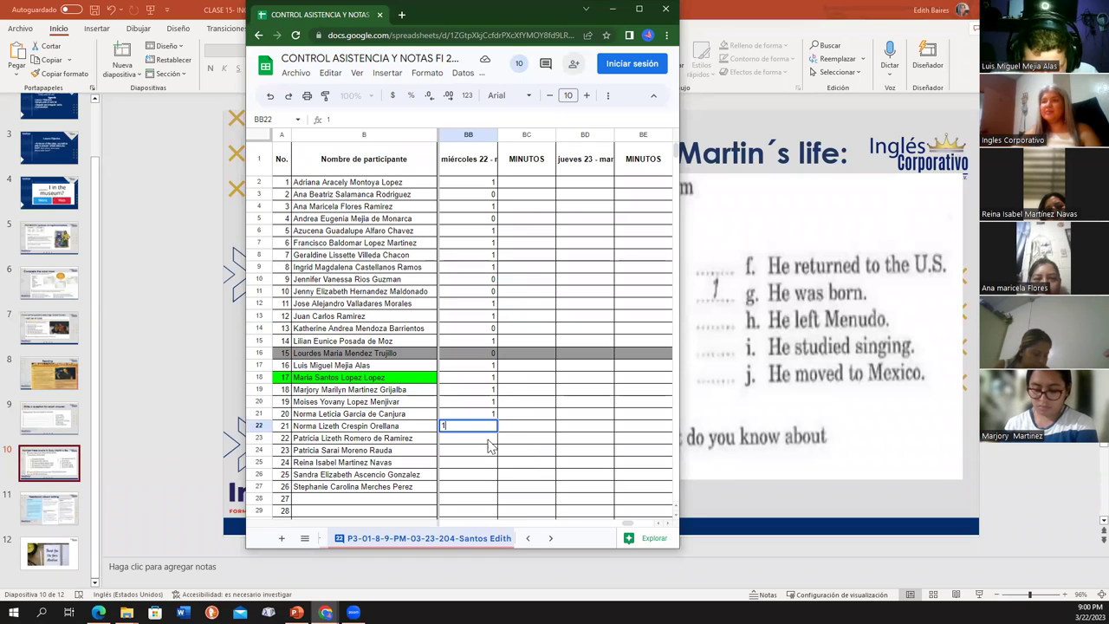
{"action": "key", "text": "Return"}
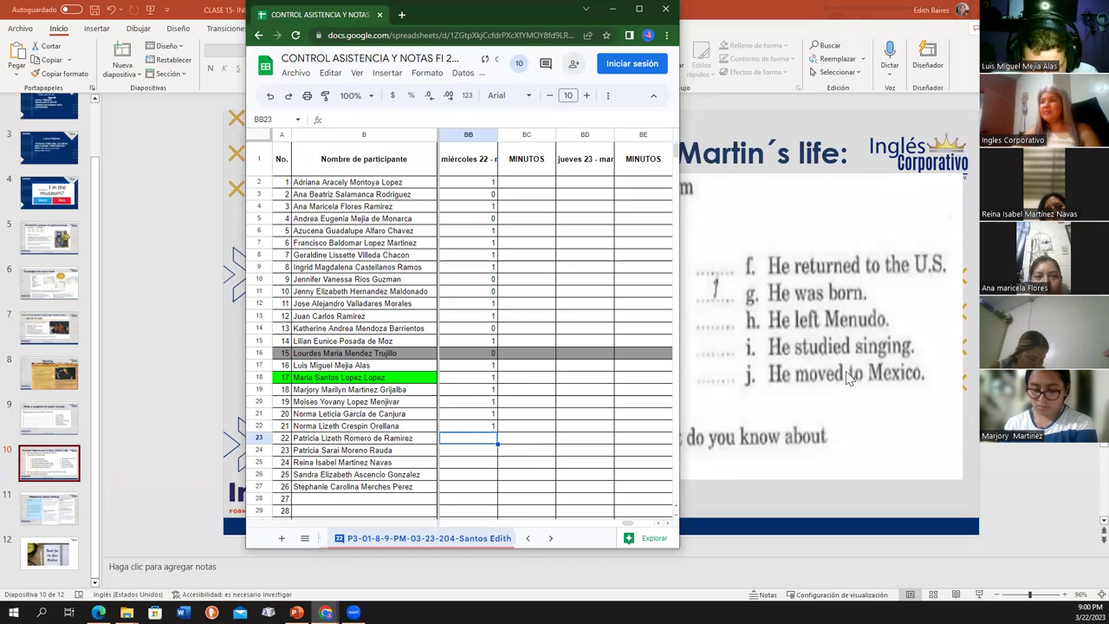
{"action": "left_click", "coordinate": [485, 447]}
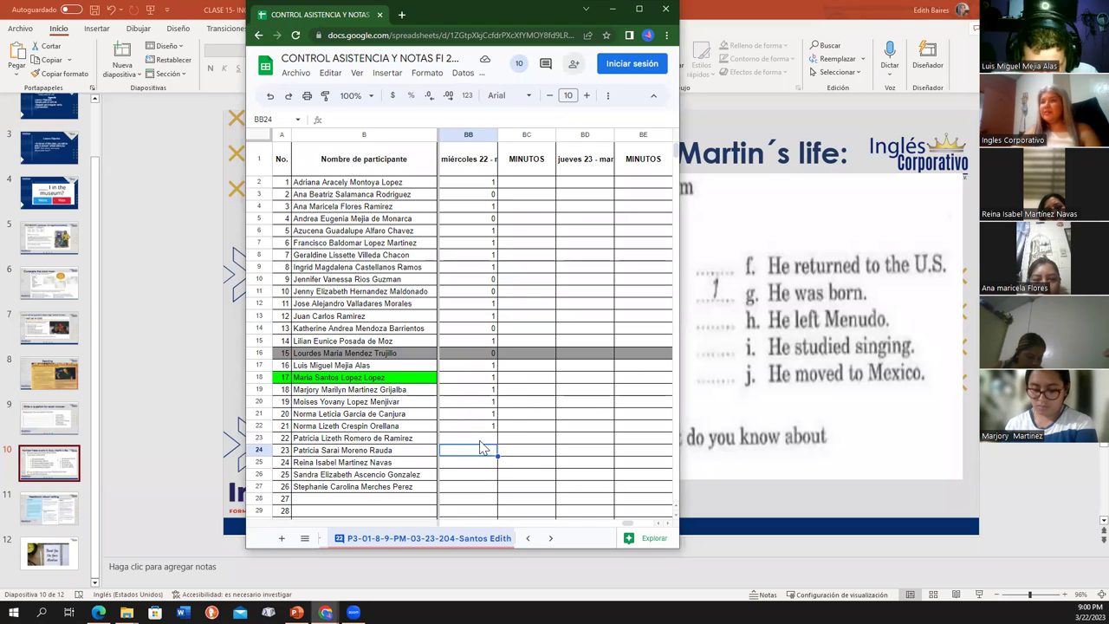
{"action": "left_click", "coordinate": [490, 439]}
{"action": "type", "text": "1"}
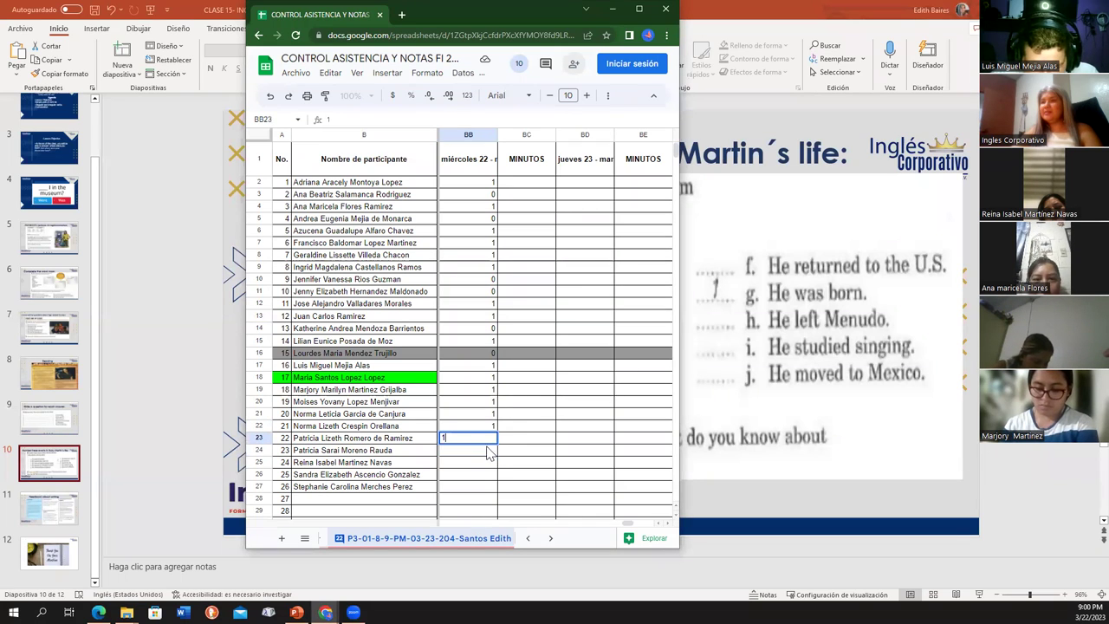
{"action": "left_click", "coordinate": [487, 454]}
{"action": "left_click", "coordinate": [494, 441]}
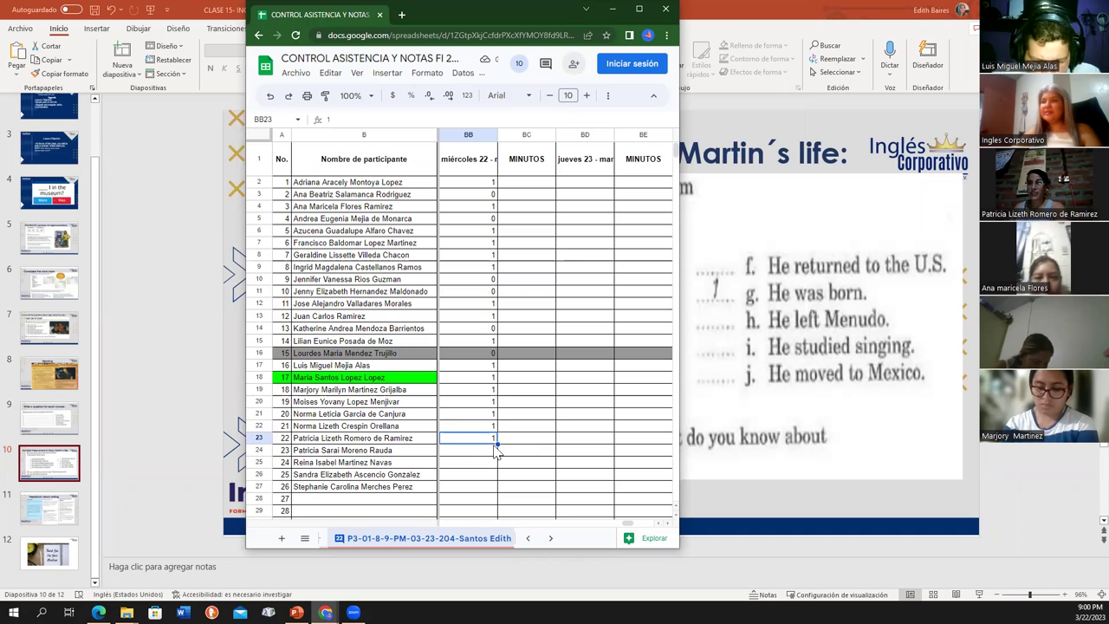
Enter 0 in cell BB24 for participant 23 and 1 in BB25 for participant 24.
{"action": "left_click", "coordinate": [491, 452]}
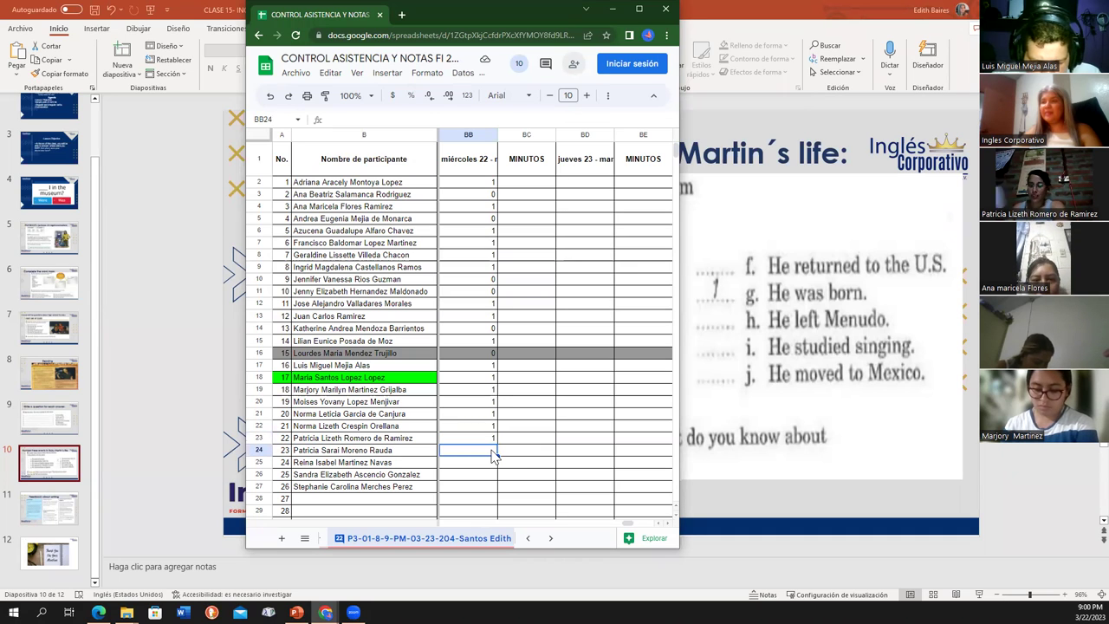
{"action": "type", "text": "0"}
{"action": "key", "text": "Return"}
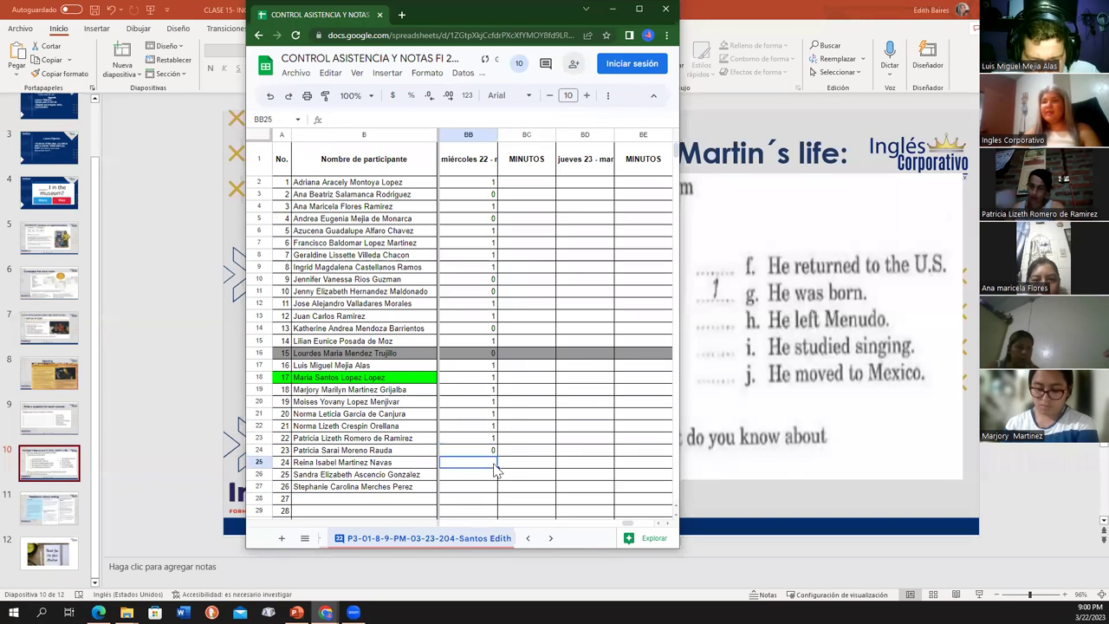
{"action": "type", "text": "1"}
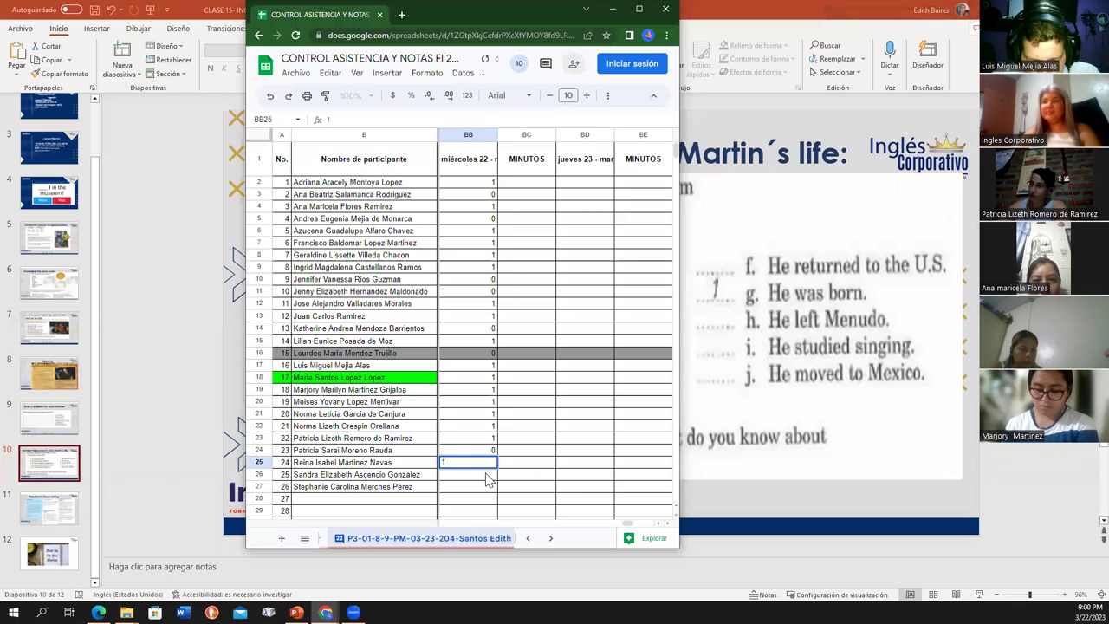
{"action": "key", "text": "Return"}
Enter 1 in cells BB26 and BB27 for participants 25 and 26, and select BB28.
{"action": "type", "text": "1"}
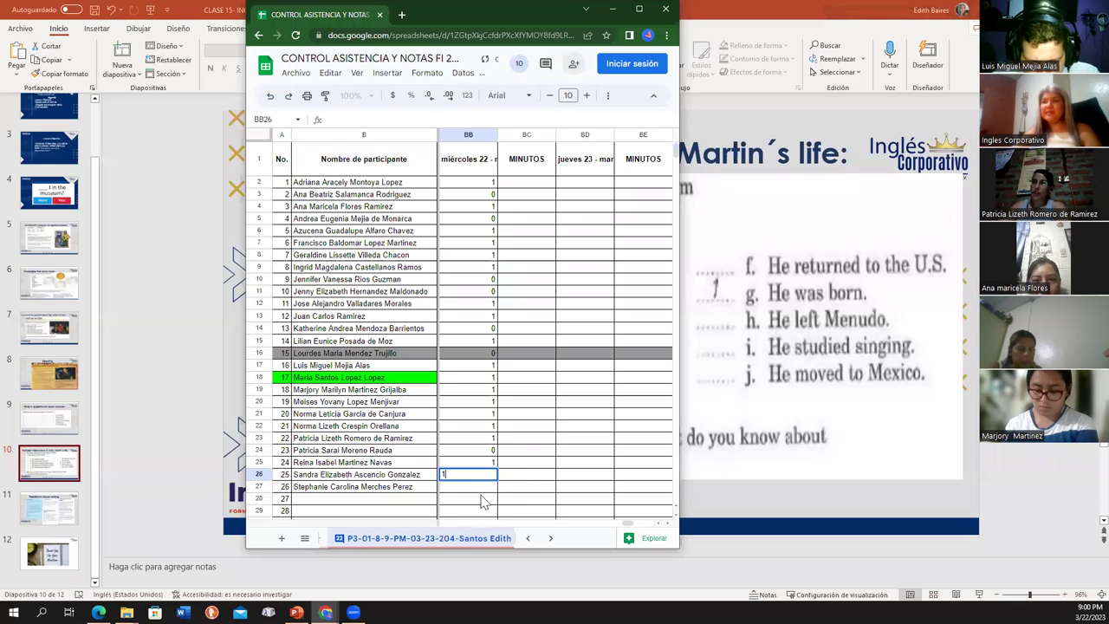
{"action": "key", "text": "Return"}
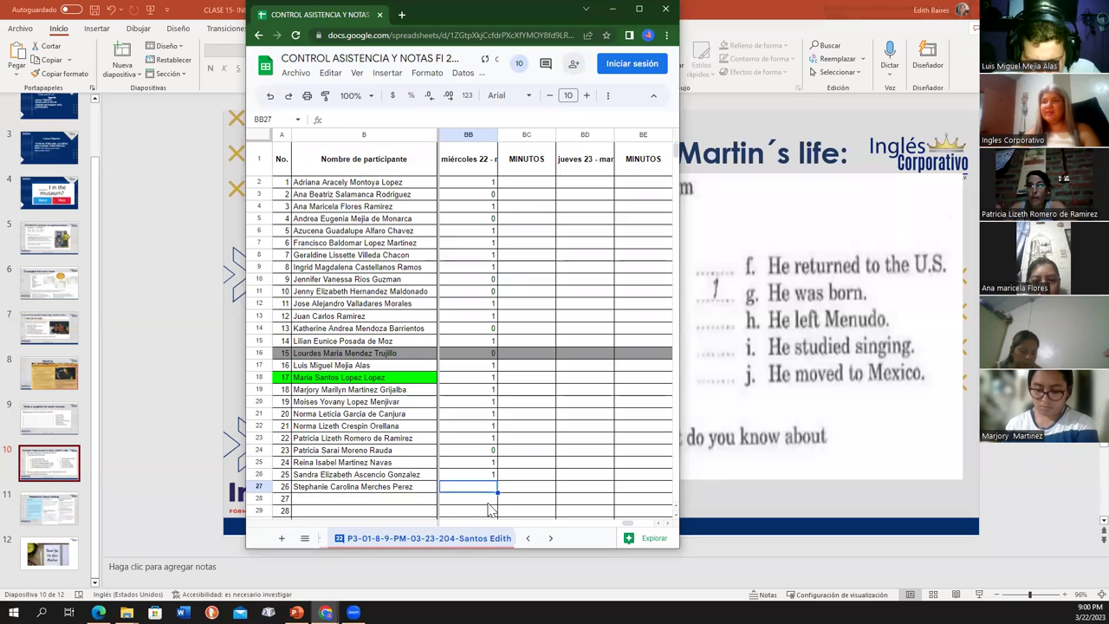
{"action": "type", "text": "1"}
{"action": "left_click", "coordinate": [521, 489]}
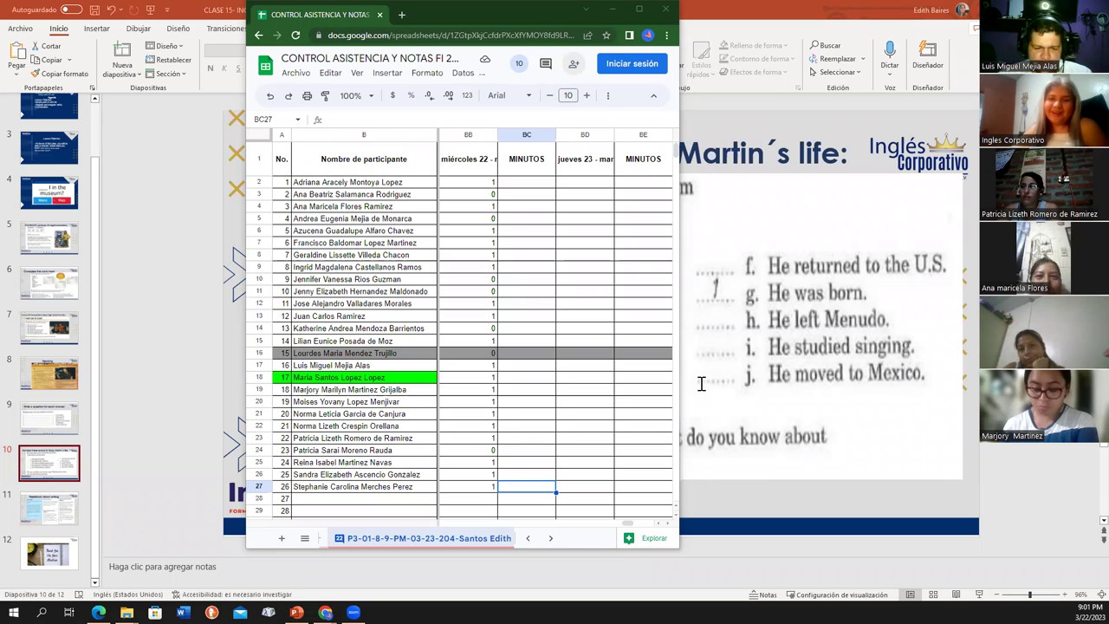
{"action": "left_click", "coordinate": [483, 500]}
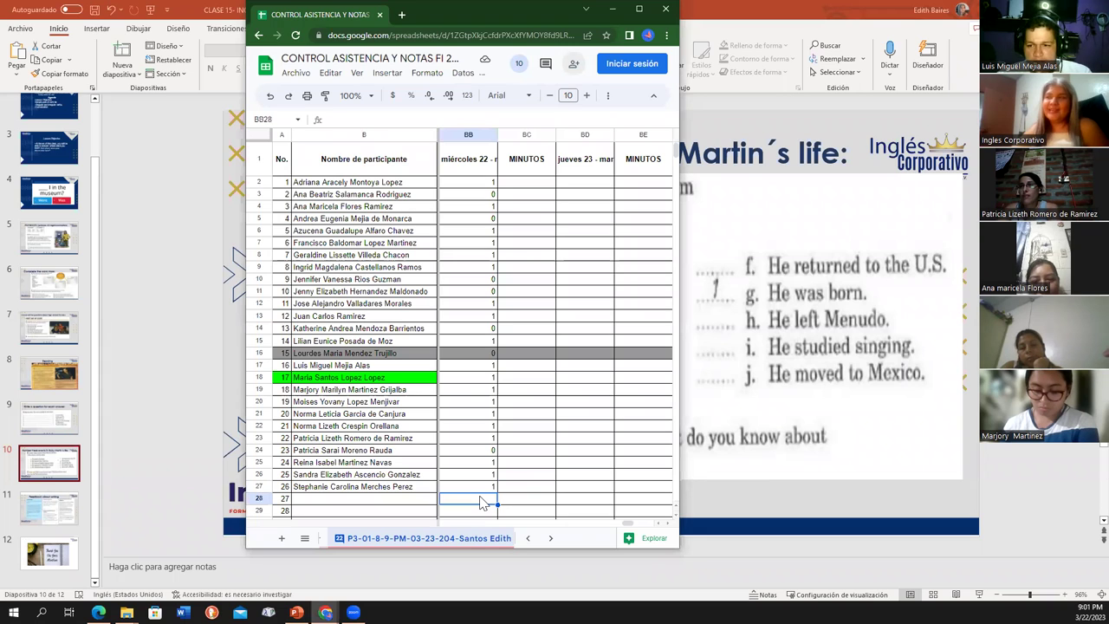